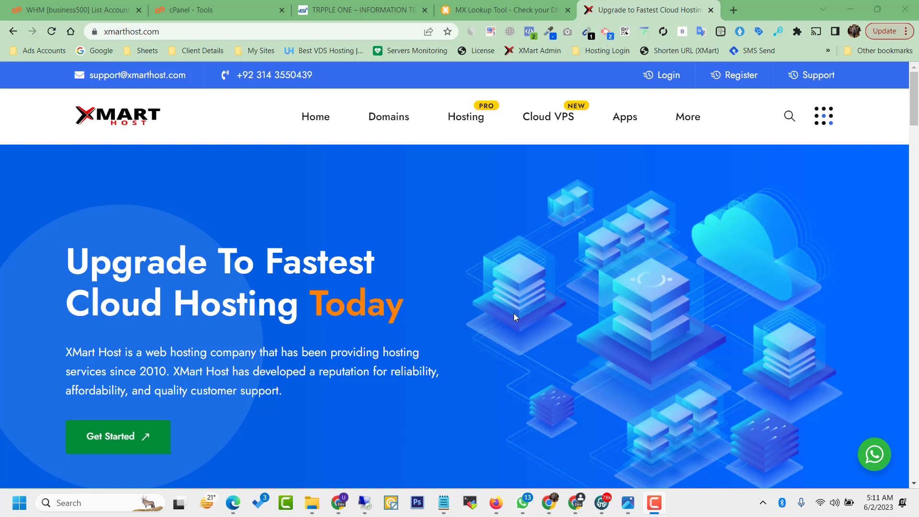
Step: Scroll to the Shared Hosting (from Rs: 1423), Cloud VPS Server and Reseller Hosting pricing cards
scroll(513, 313, down, 5)
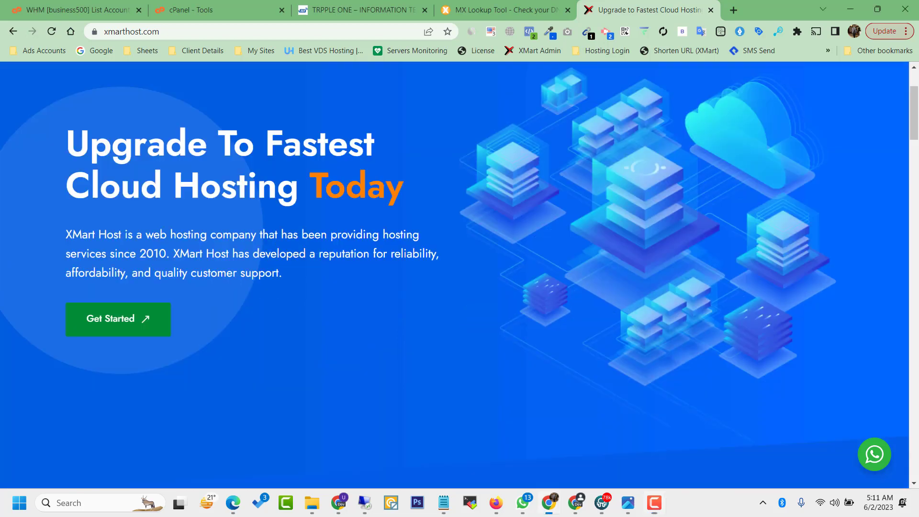
scroll(917, 177, down, 6)
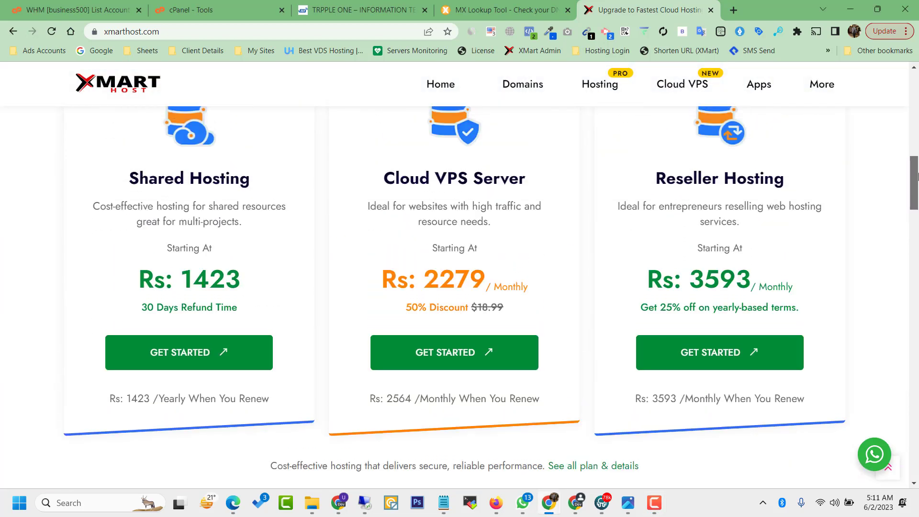
Step: Open Germany Shared Hosting and scroll to the Starter, Economy and Deluxe plans (Rs: 1423, 2279, 2849)
click(239, 358)
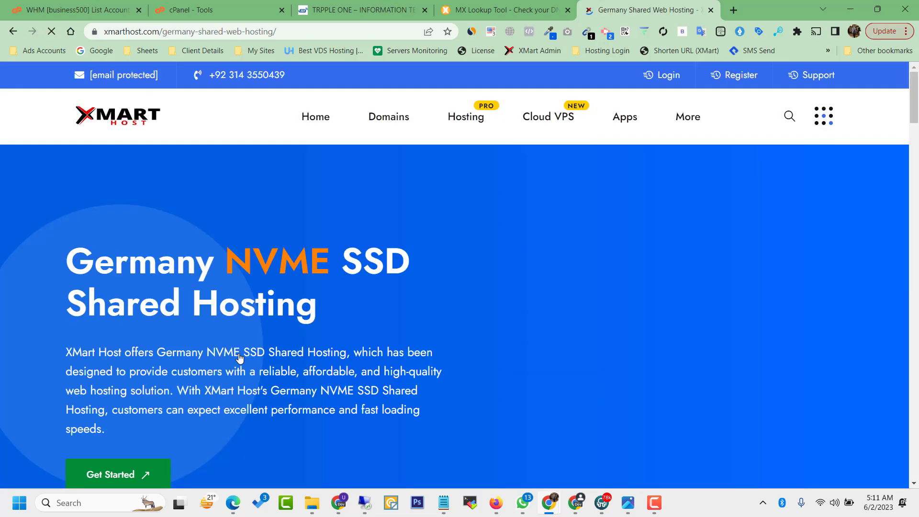
scroll(239, 358, down, 8)
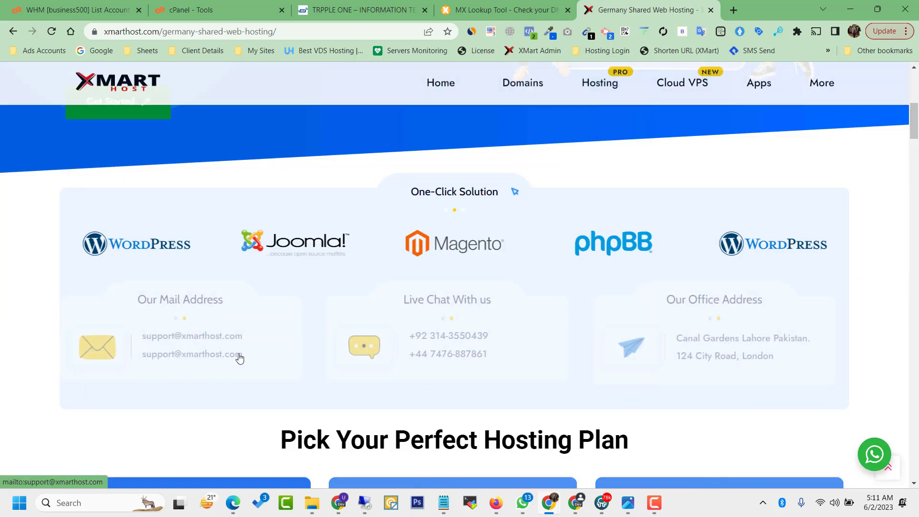
scroll(239, 358, down, 8)
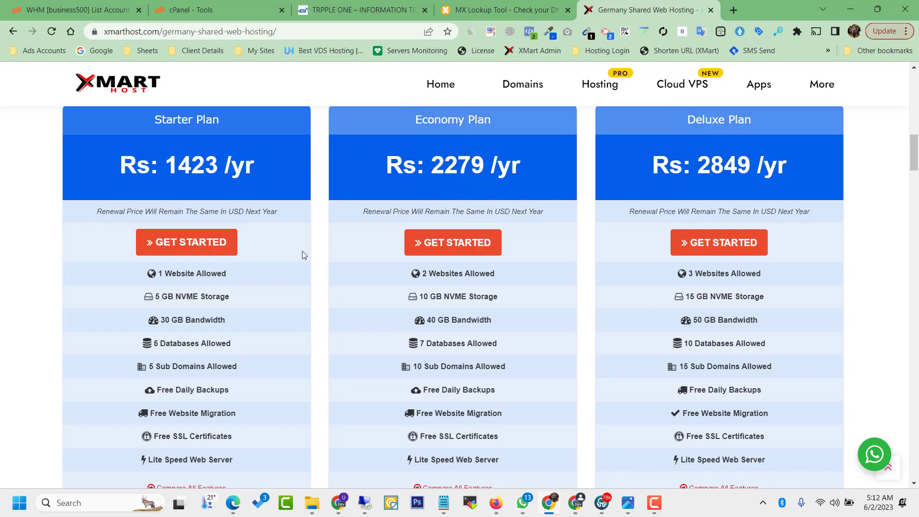
Step: Search Google for 'mailchannel' in a new tab and open the MailChannels website
click(732, 10)
text(ma)
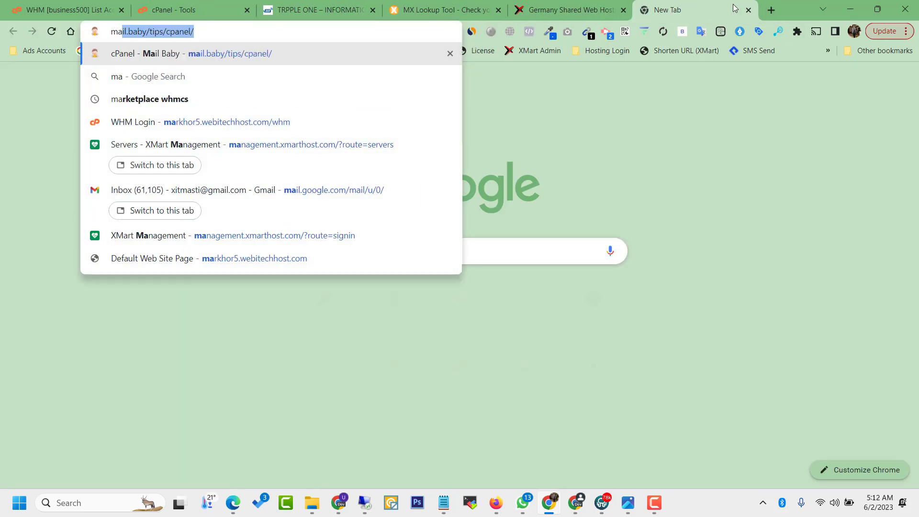
text(ilchannel)
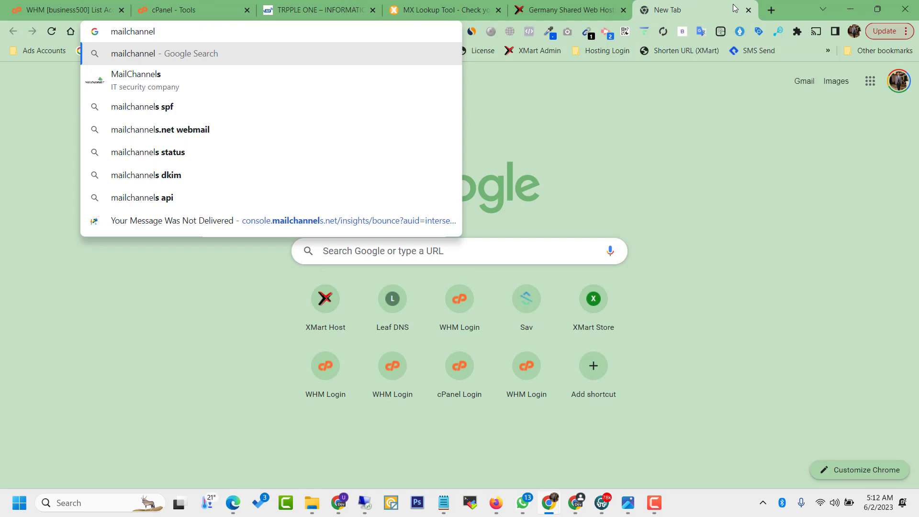
key(Return)
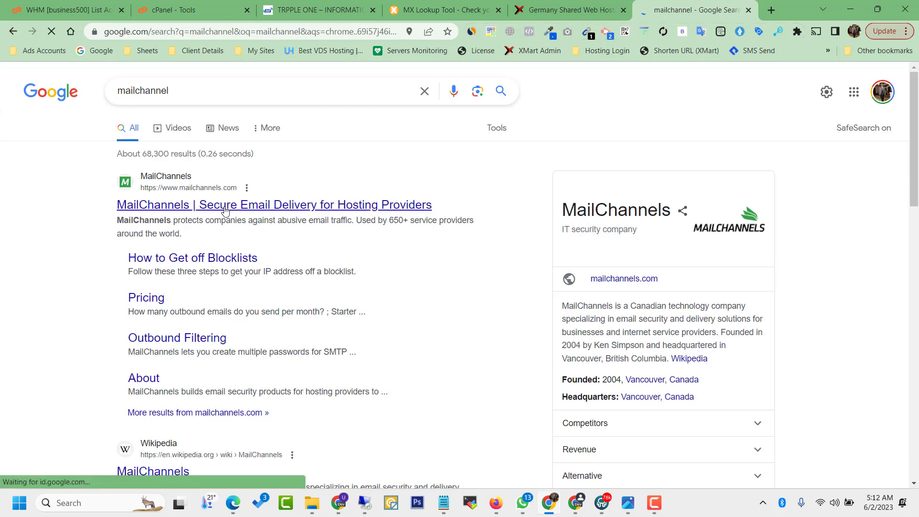
click(225, 206)
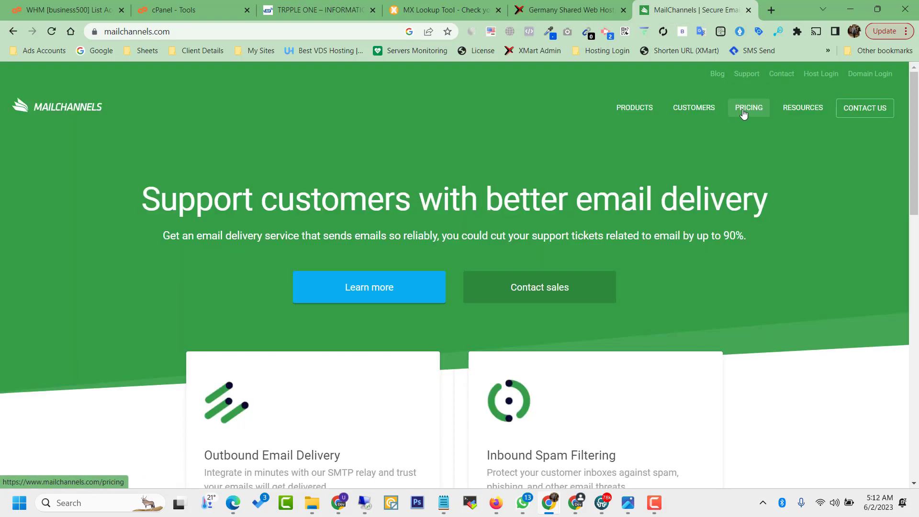
Step: View the MailChannels Outbound pricing plans, then return to the MX Lookup tab
click(744, 113)
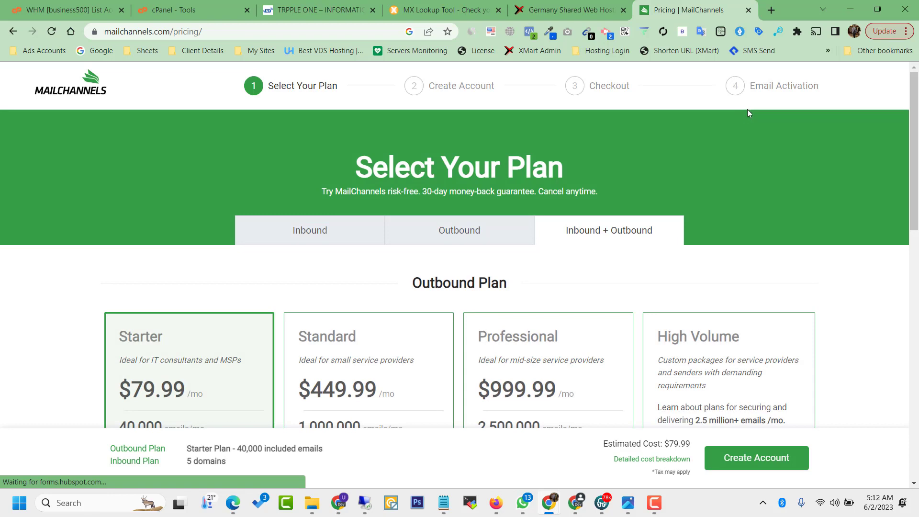
drag(914, 136, 915, 204)
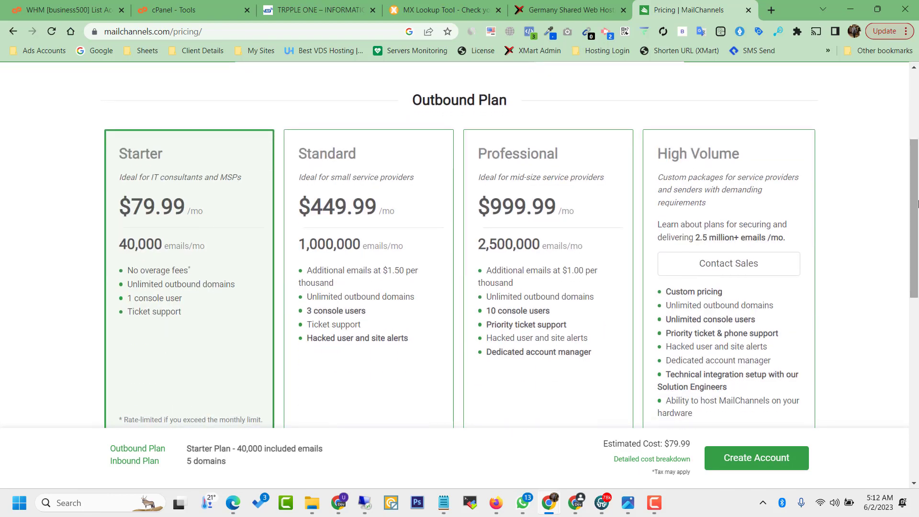
click(433, 2)
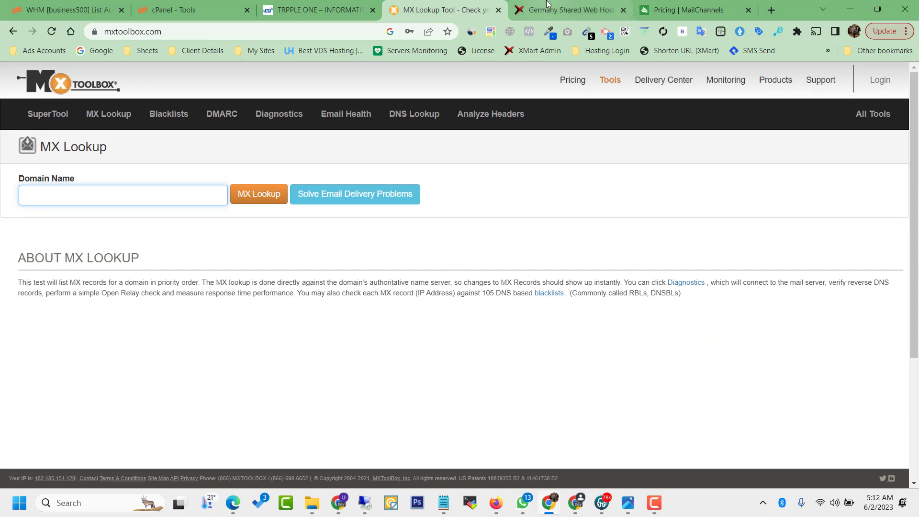
Step: Copy the 111itservices.com address from the company website tab and return to MX Lookup
key(ctrl+Tab)
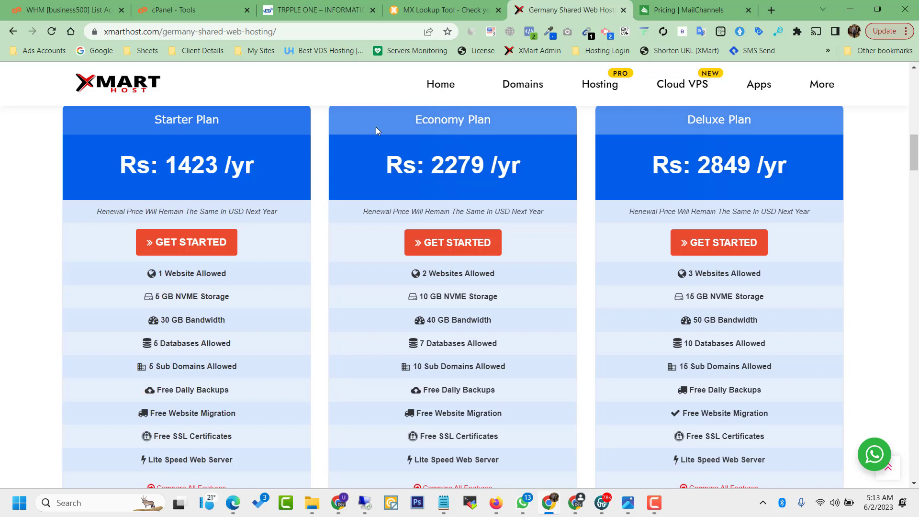
click(423, 4)
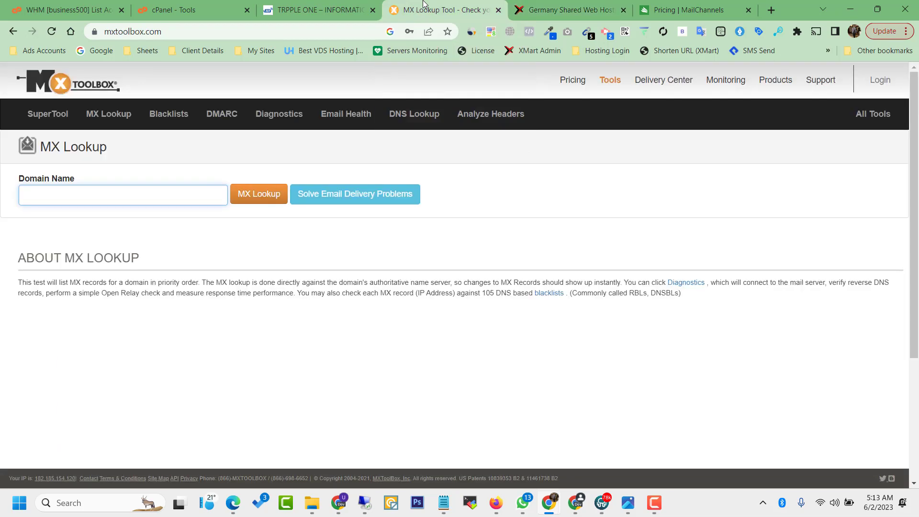
click(218, 8)
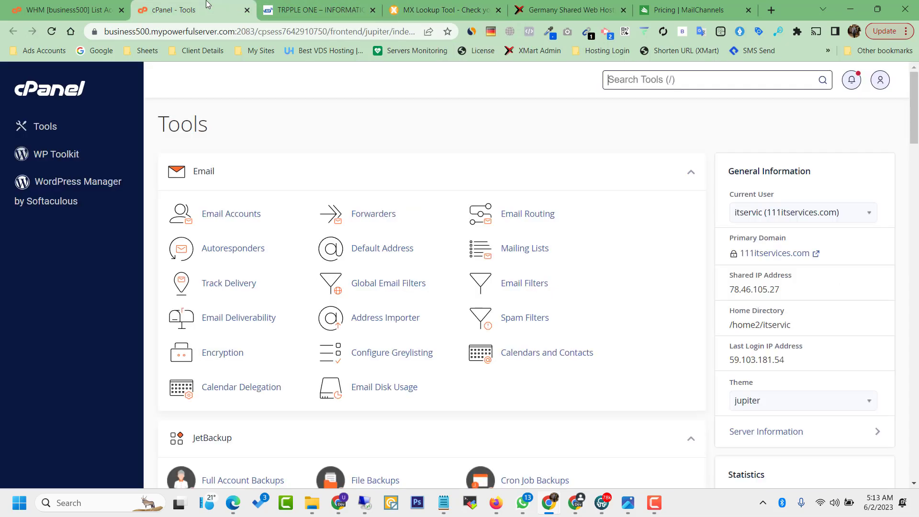
click(279, 3)
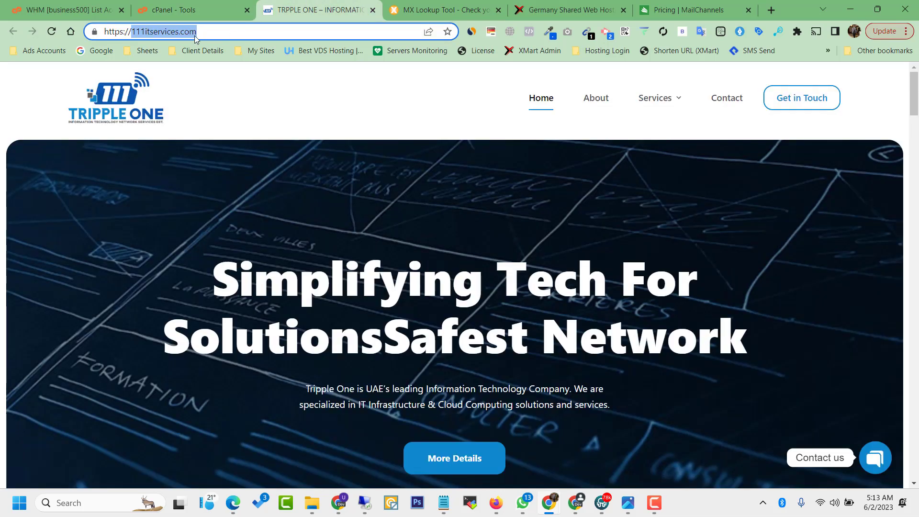
right_click(194, 35)
click(237, 123)
click(461, 5)
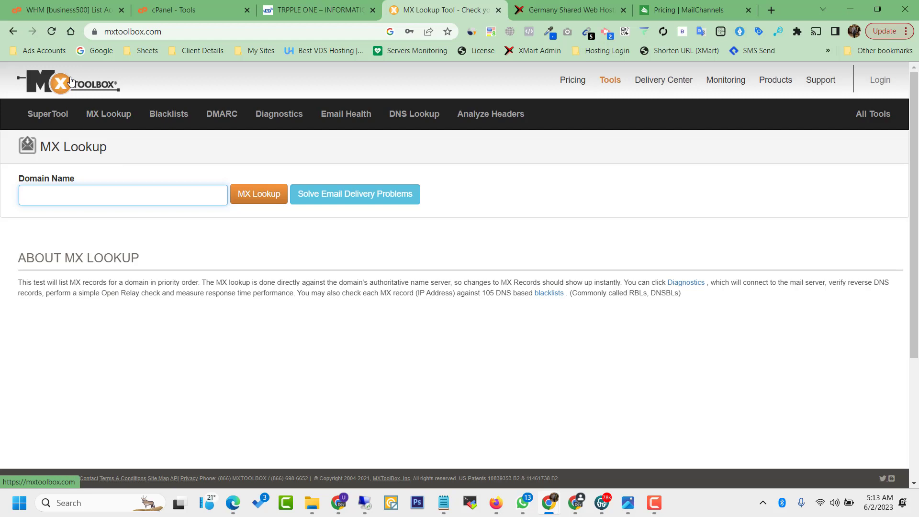
Step: Run an MX lookup on 111itservices.com showing mail host 78.46.105.27 and no DMARC record
click(57, 119)
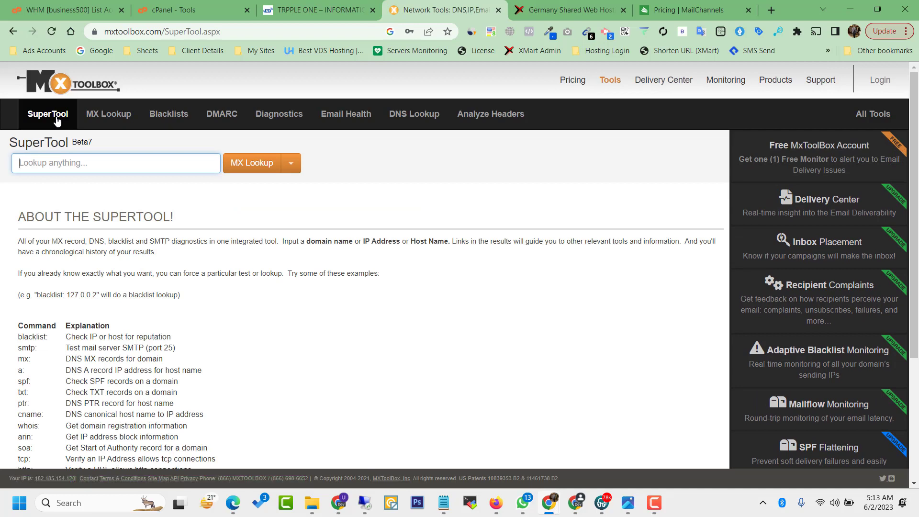
text(111itservices.com)
click(247, 171)
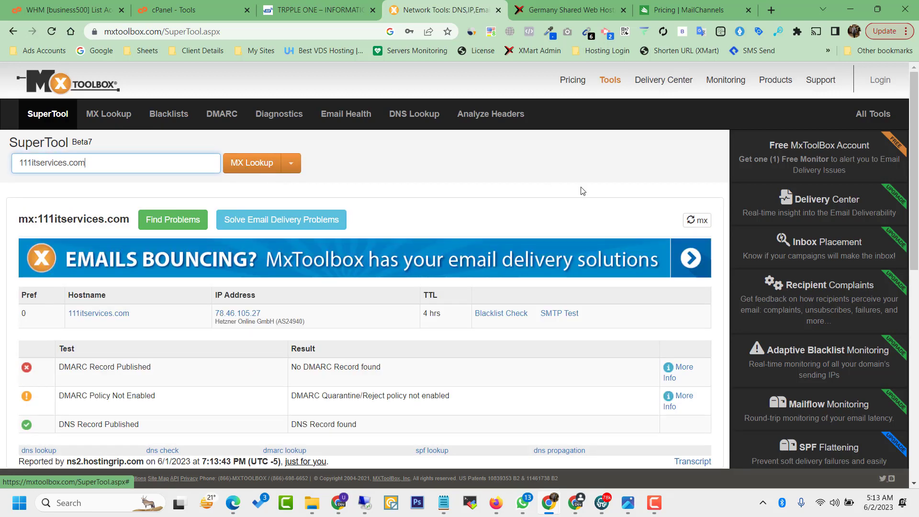
mouse_move(918, 125)
mouse_down()
mouse_move(918, 148)
mouse_move(918, 126)
mouse_up()
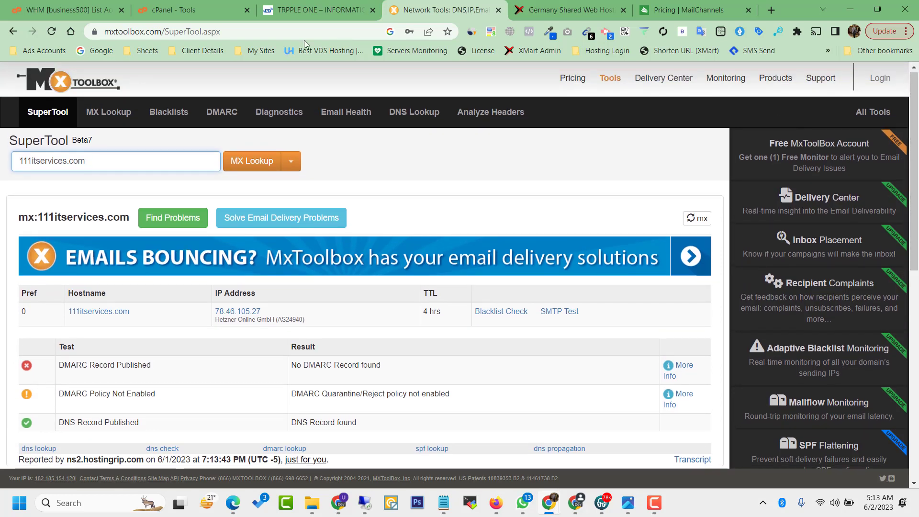
click(174, 114)
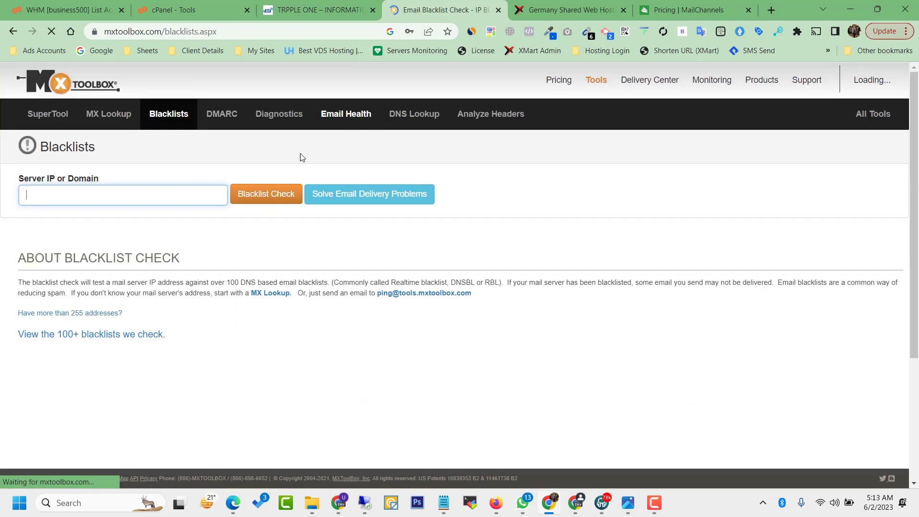
Step: Run a blacklist check on the pasted domain 111itservices.com
click(158, 189)
text(111itservices.com)
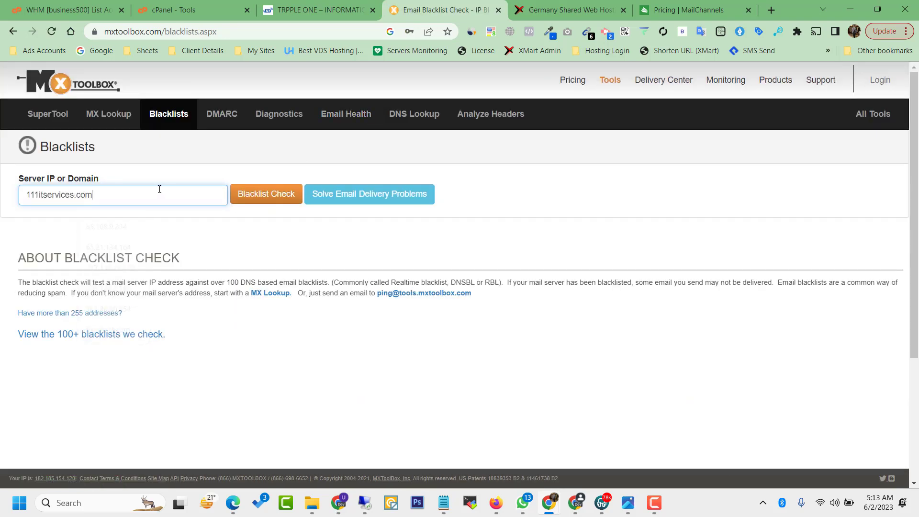
click(259, 194)
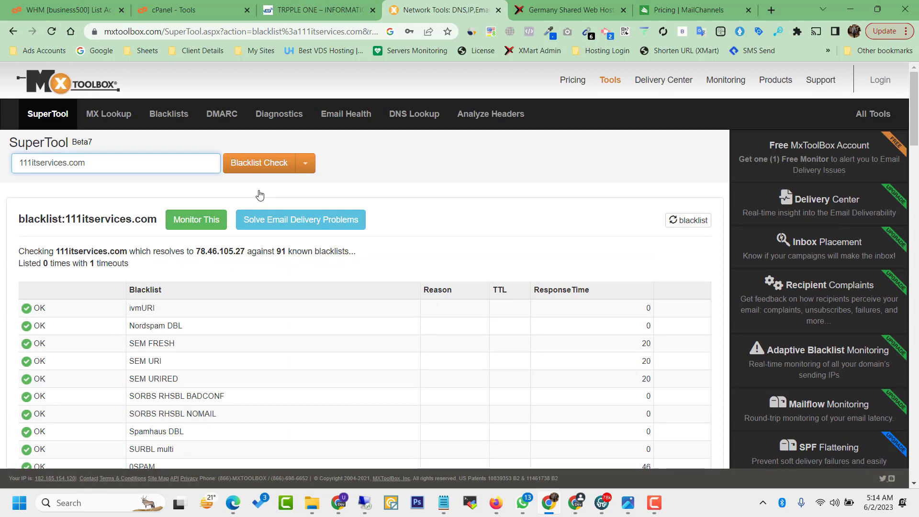
Step: Select the summary showing 0 listings across 91 blacklists, then go back to SuperTool
triple_click(222, 252)
double_click(222, 252)
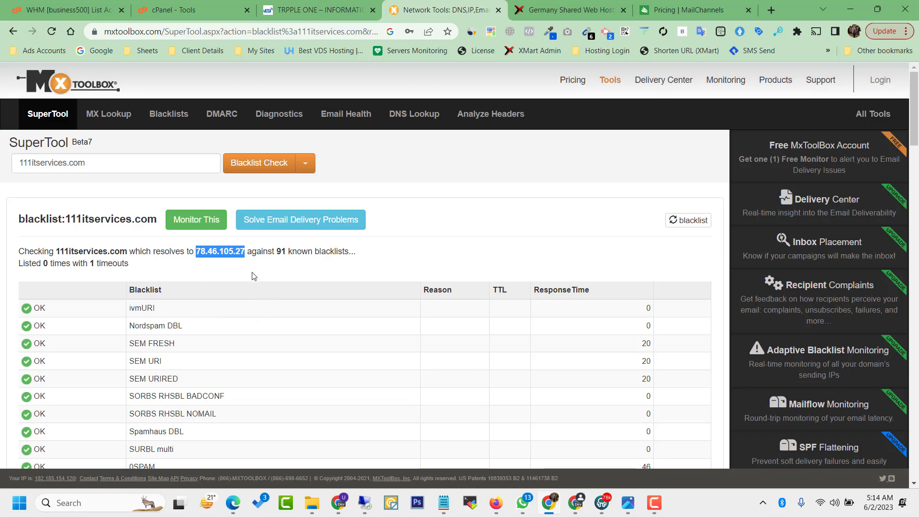
triple_click(245, 254)
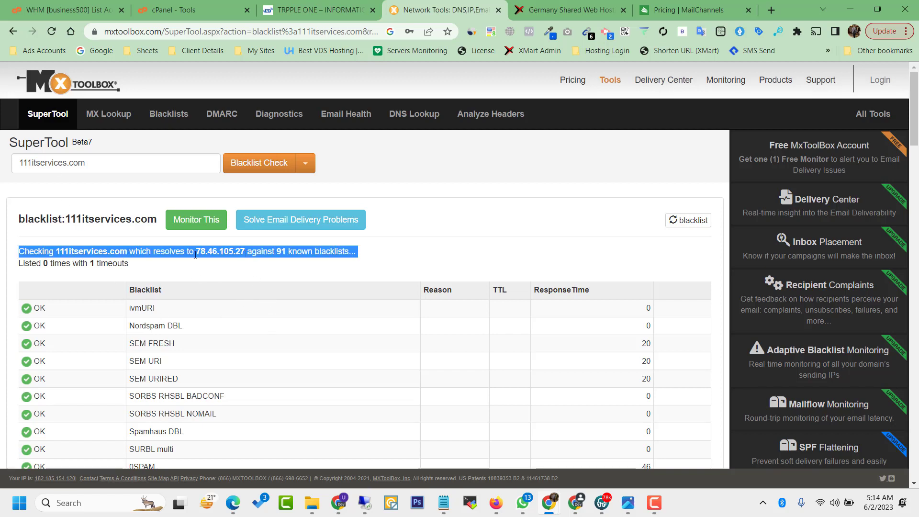
click(245, 254)
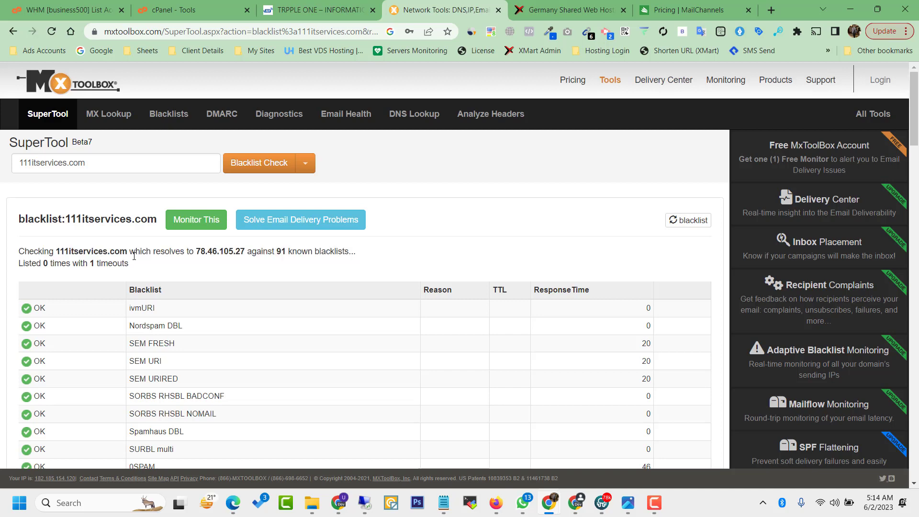
triple_click(221, 252)
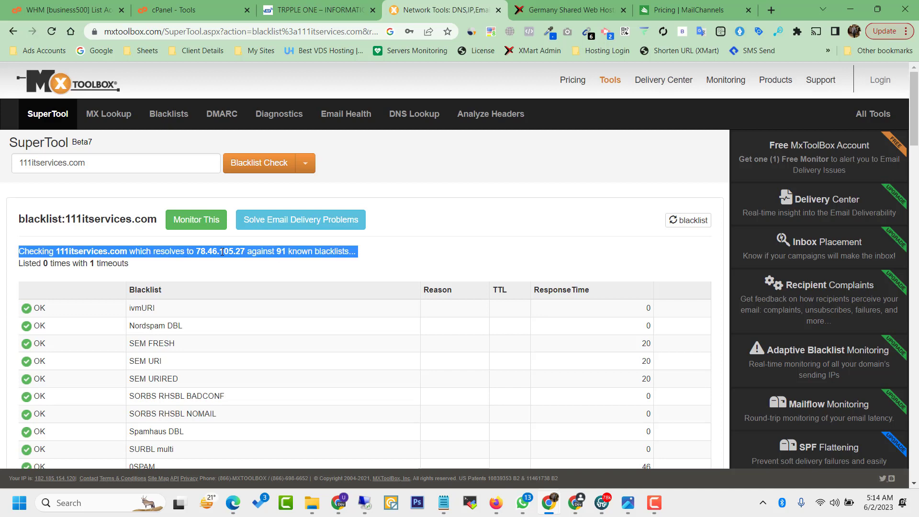
triple_click(222, 252)
click(56, 119)
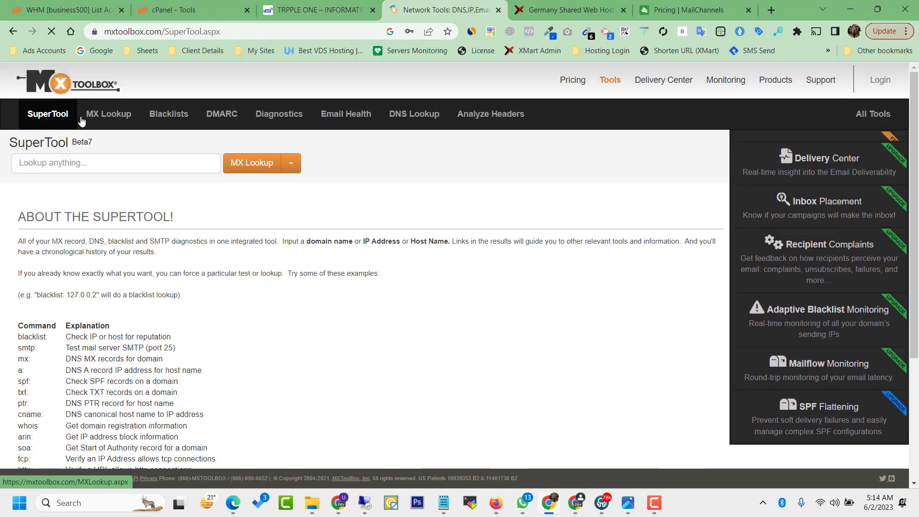
click(105, 162)
click(107, 234)
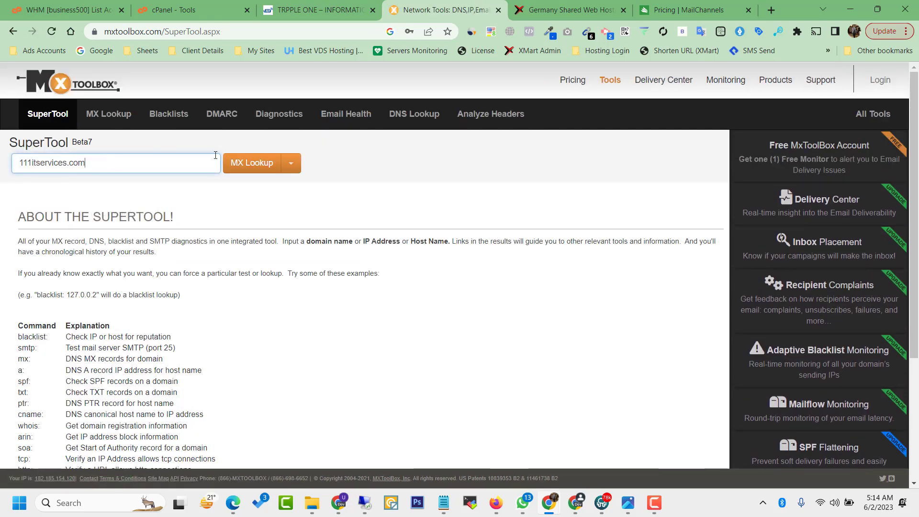
click(246, 163)
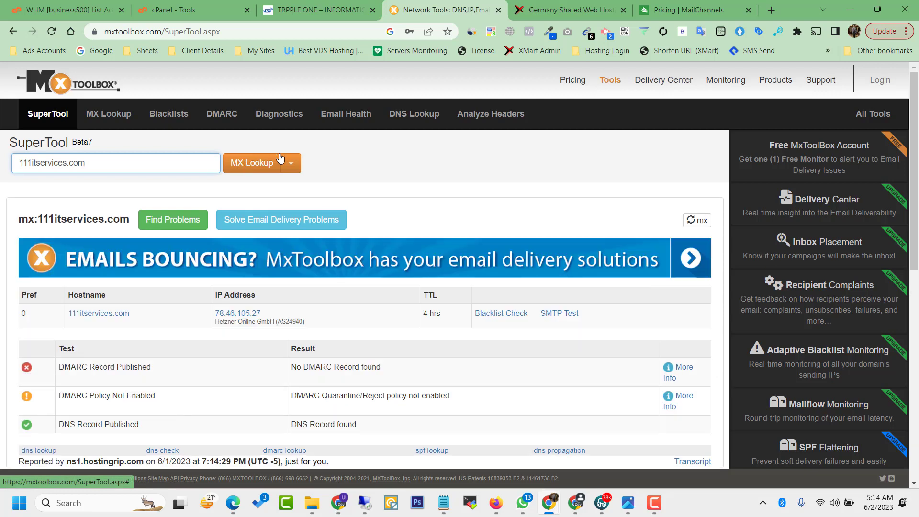
drag(917, 122, 914, 160)
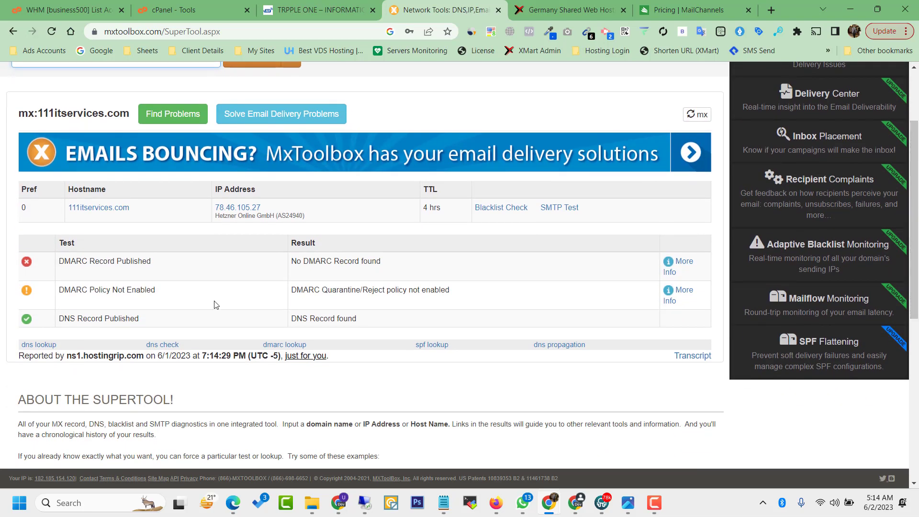
drag(59, 262, 162, 268)
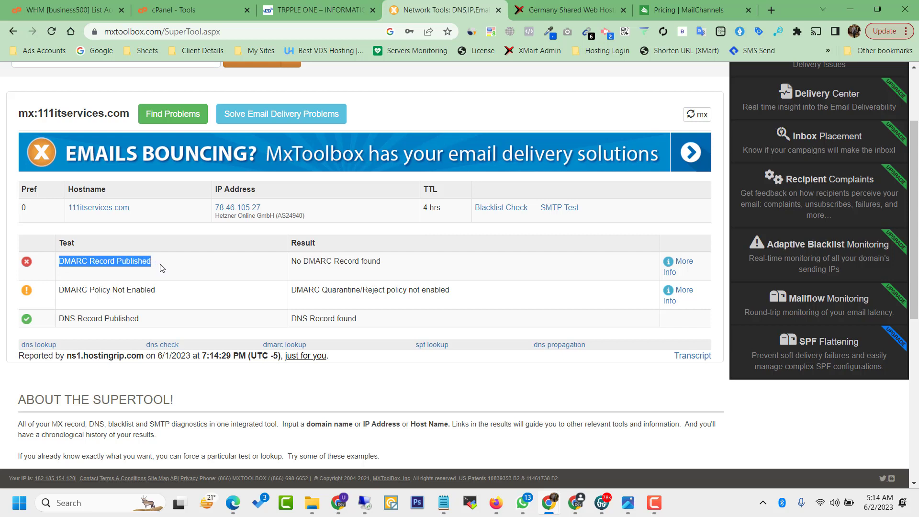
click(163, 268)
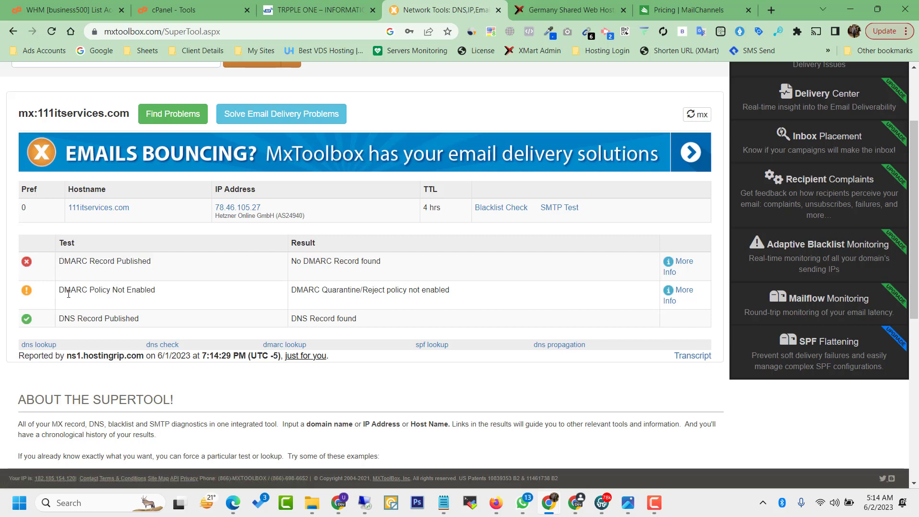
drag(62, 291, 155, 292)
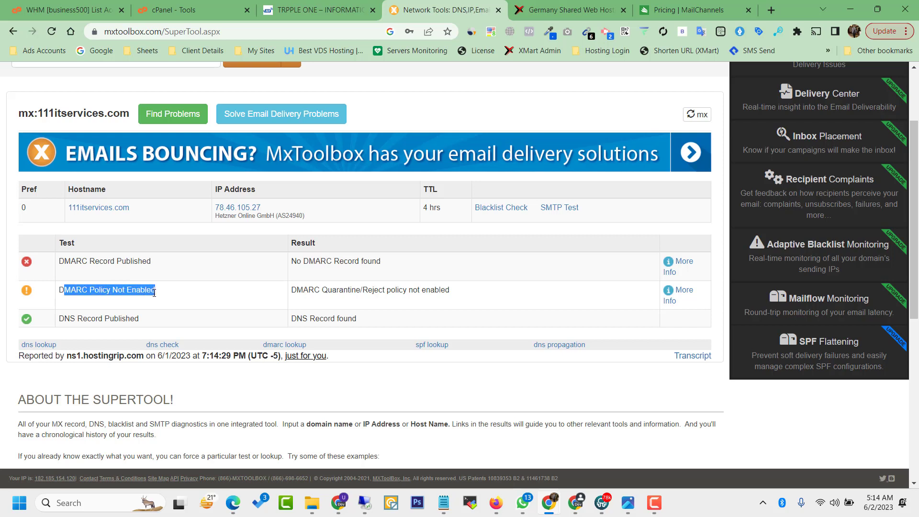
click(155, 293)
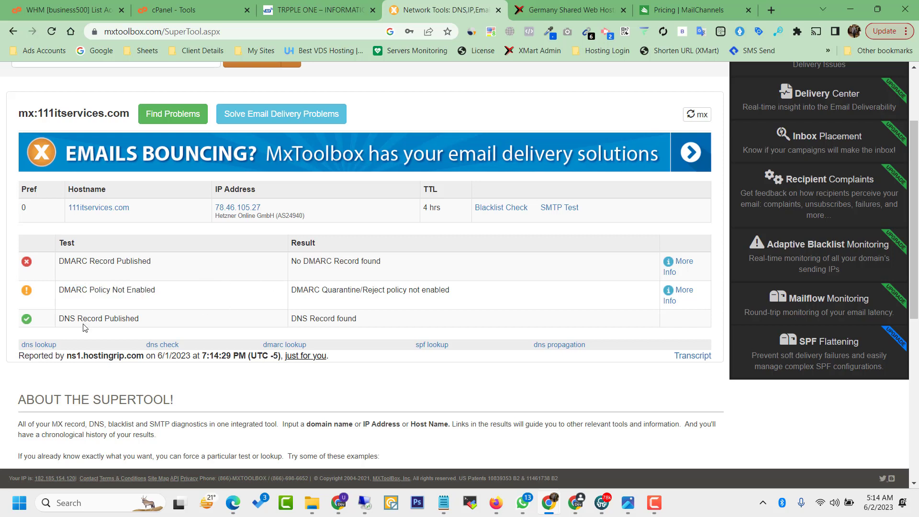
drag(64, 319, 151, 317)
click(151, 317)
drag(292, 265, 383, 268)
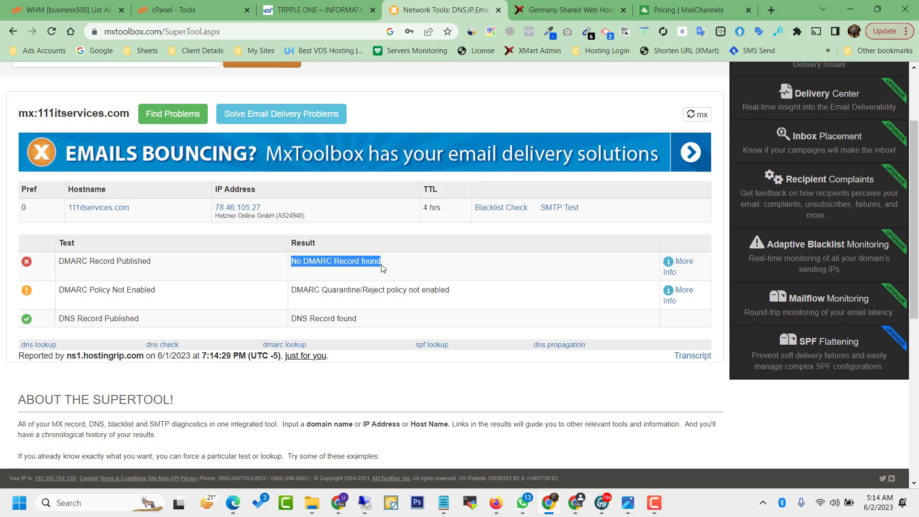
triple_click(329, 290)
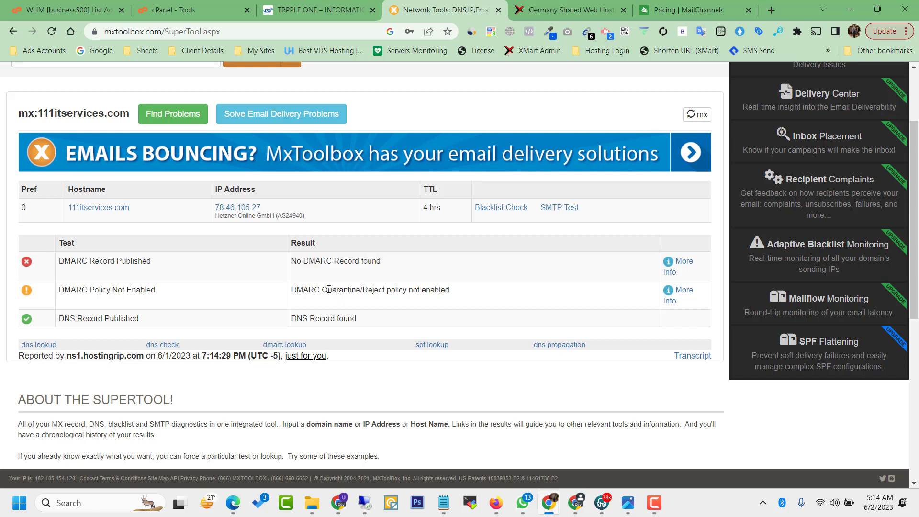
double_click(328, 290)
triple_click(328, 290)
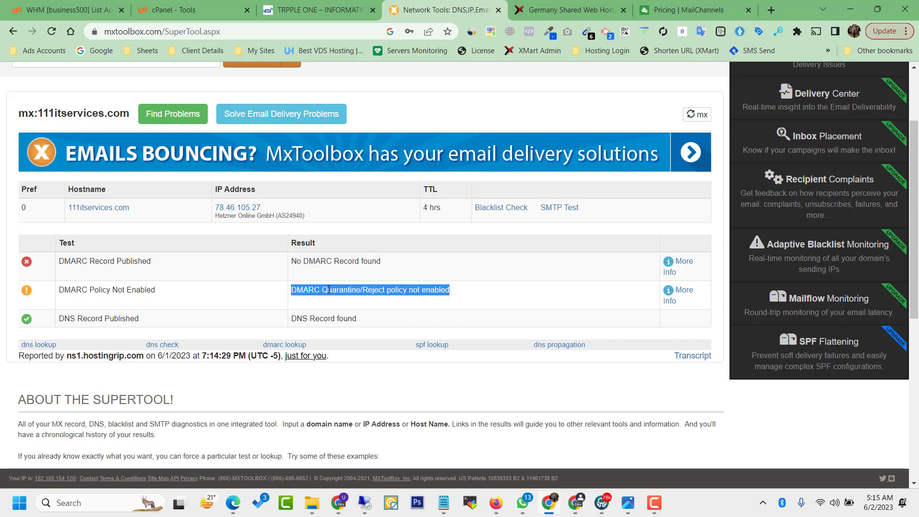
click(424, 293)
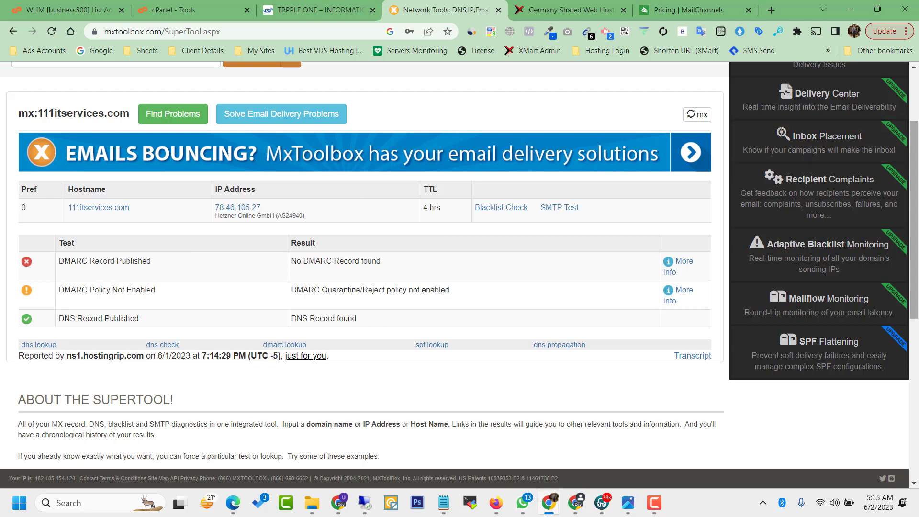
scroll(257, 231, up, 1)
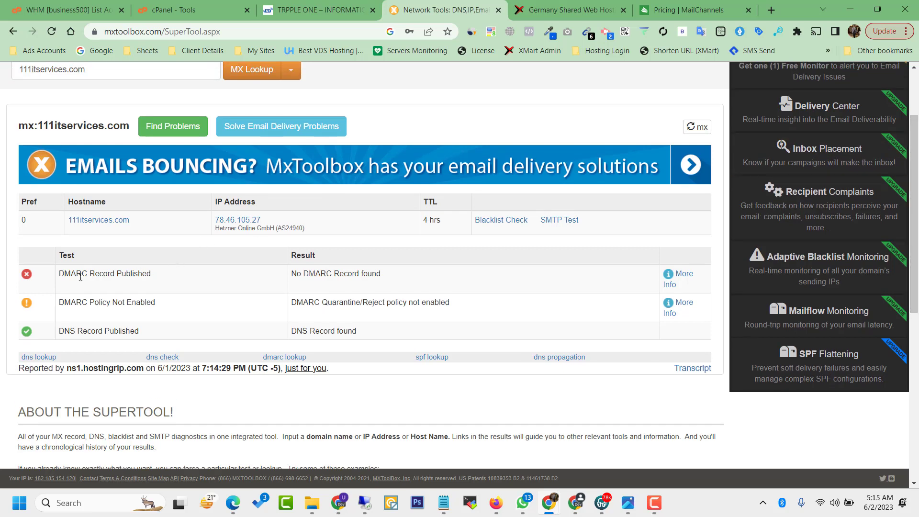
double_click(62, 276)
Step: Search Google for 'what is dmarc record in email?' in a new tab
click(772, 13)
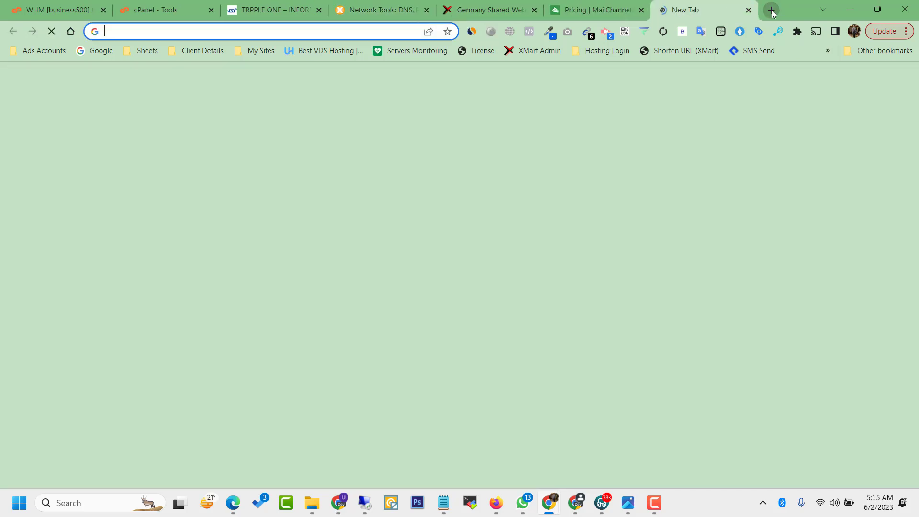
text(what is DMARC)
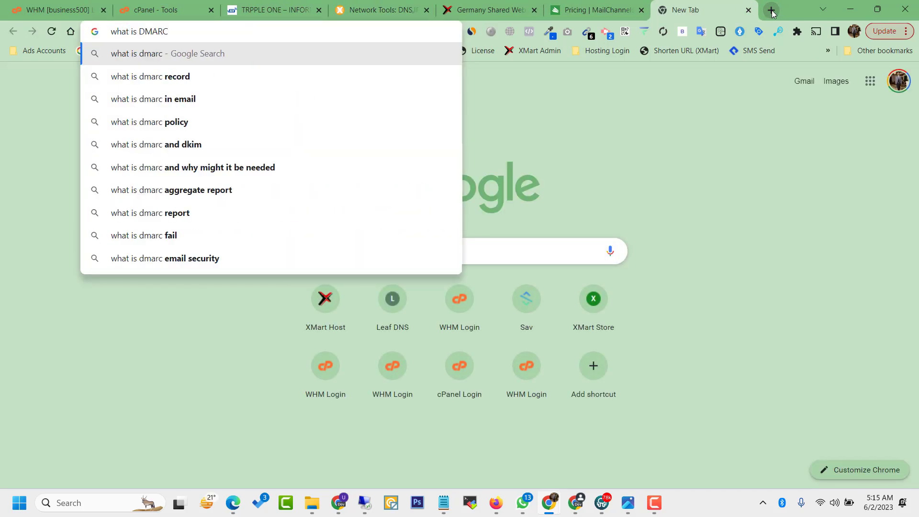
key(Down)
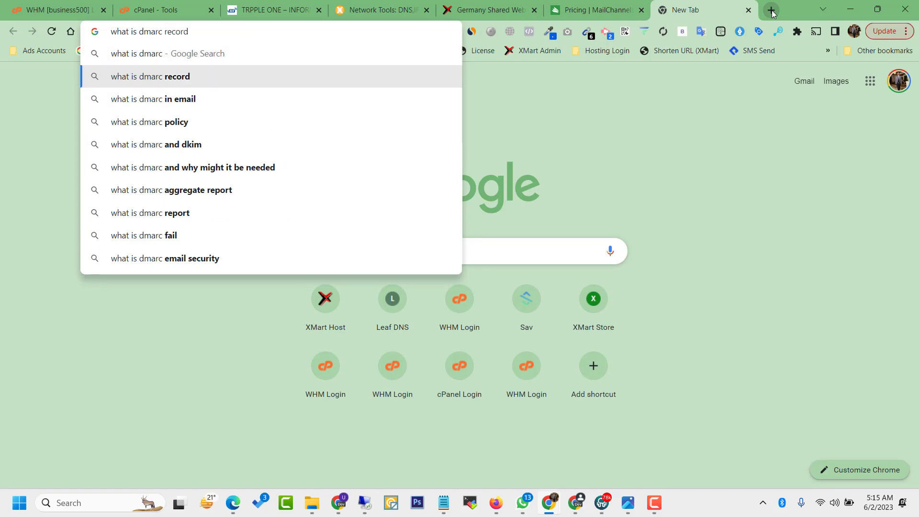
text(in email?)
key(Return)
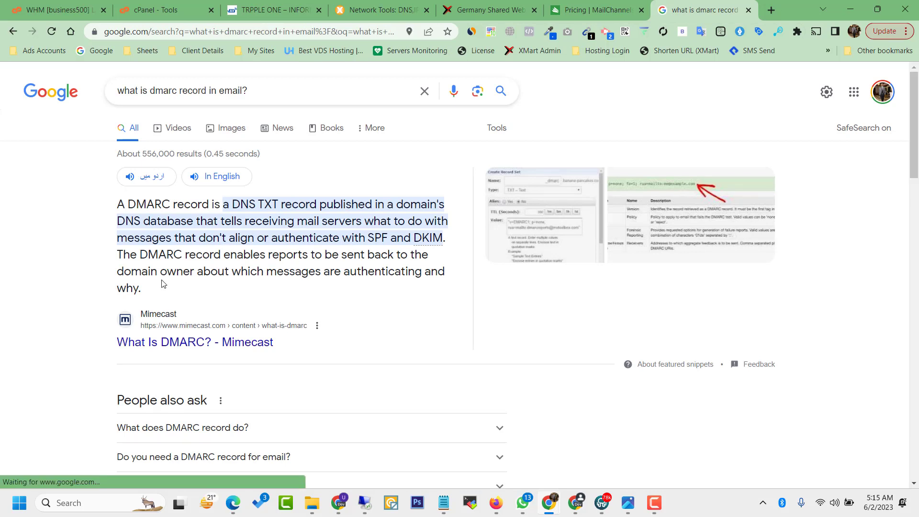
Step: Read through the DMARC definition snippet, then return to the MxToolbox results
drag(191, 273, 303, 277)
click(302, 278)
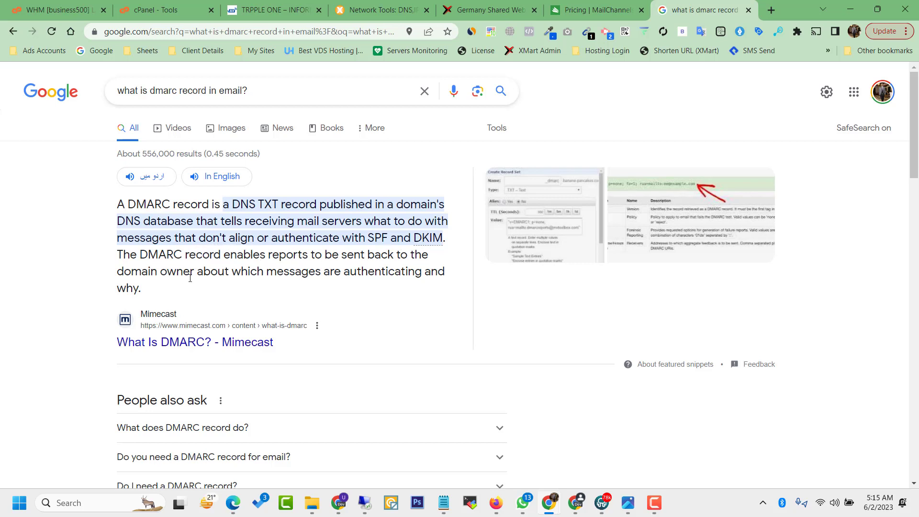
drag(190, 279, 374, 267)
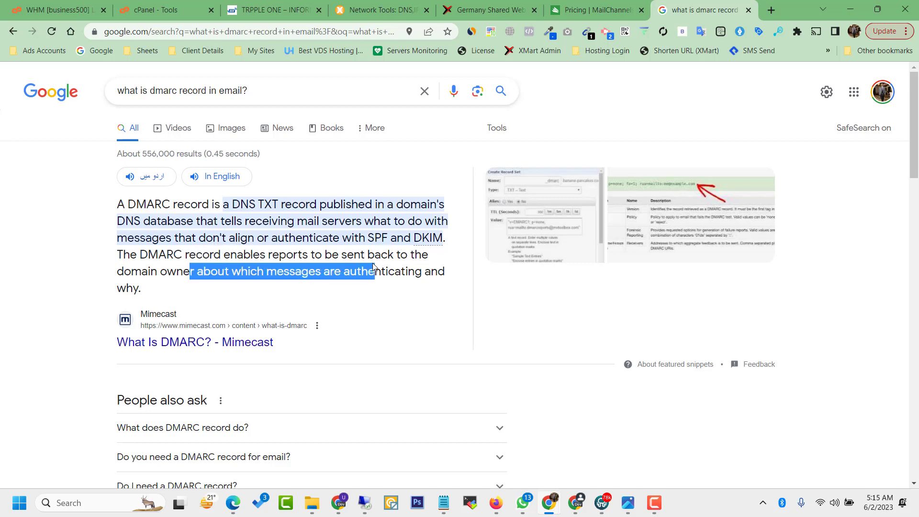
click(374, 267)
triple_click(374, 267)
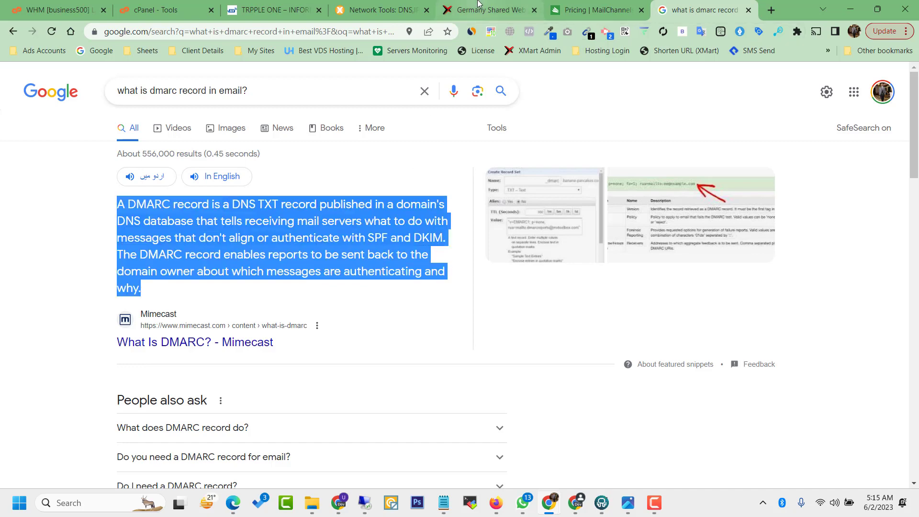
click(259, 250)
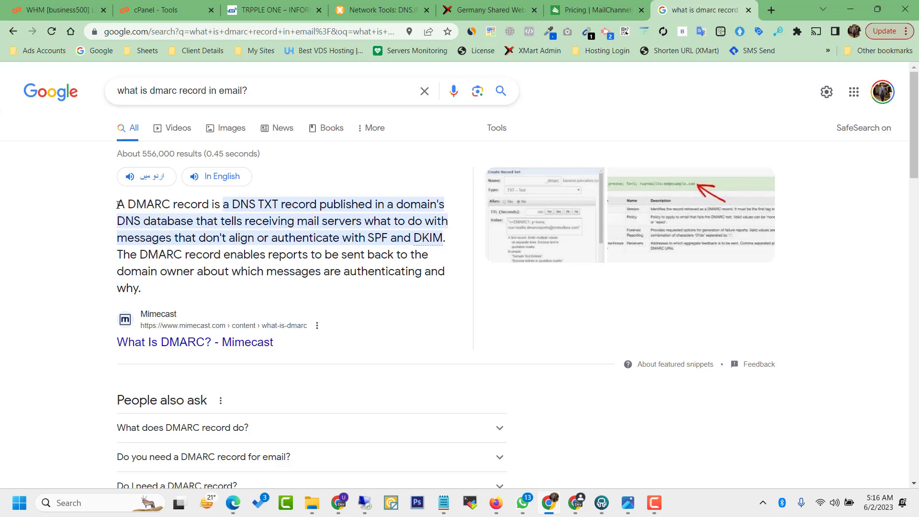
drag(119, 205, 311, 256)
click(314, 259)
click(382, 2)
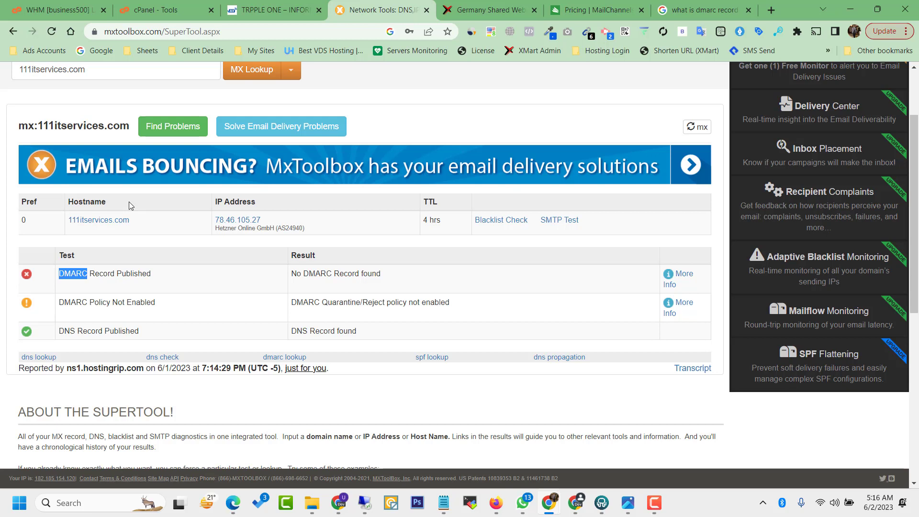
Step: Leave the MxToolbox results and bring up mail-tester.com with its test address
scroll(129, 202, up, 1)
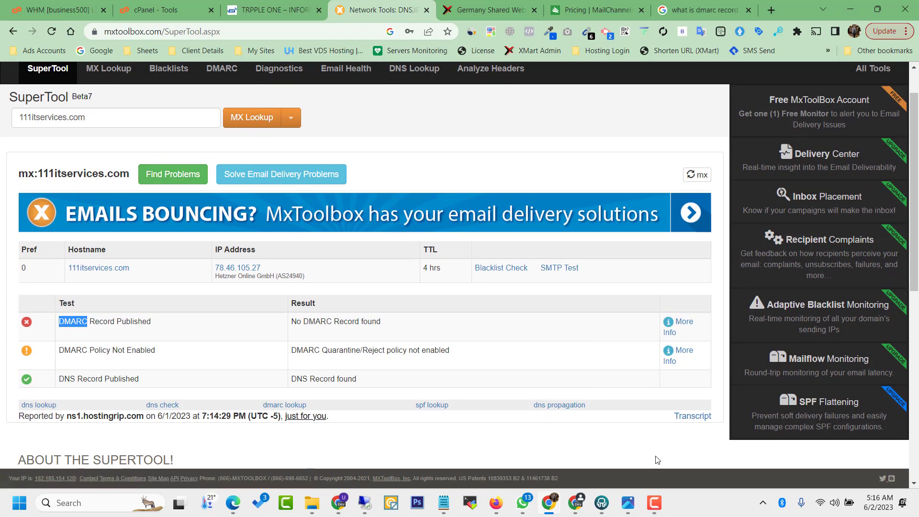
click(656, 502)
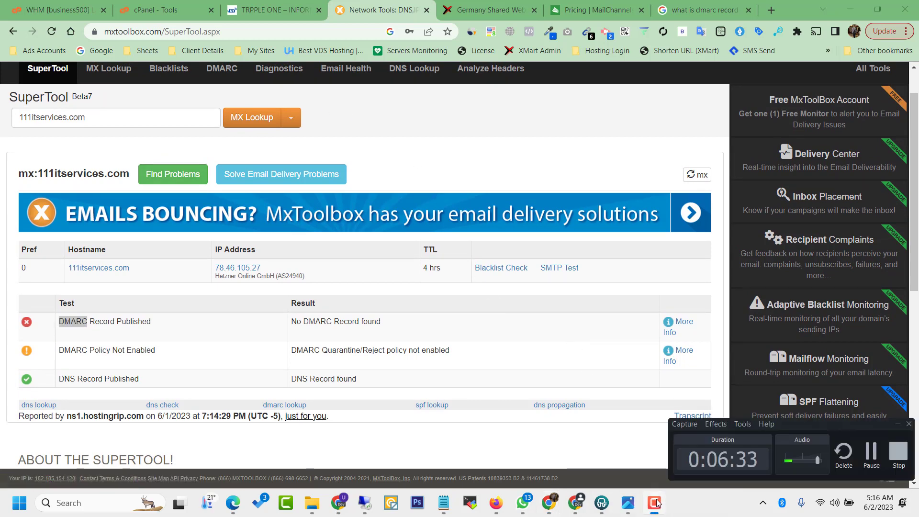
click(869, 452)
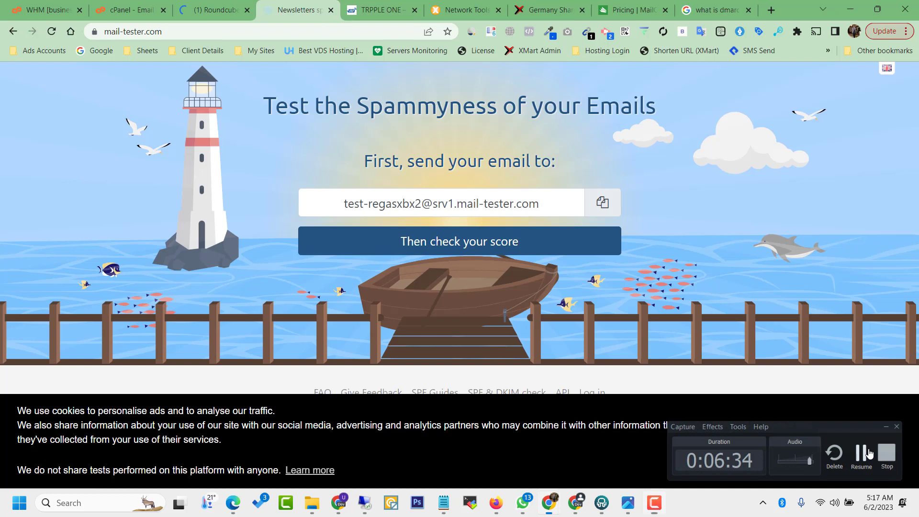
click(870, 452)
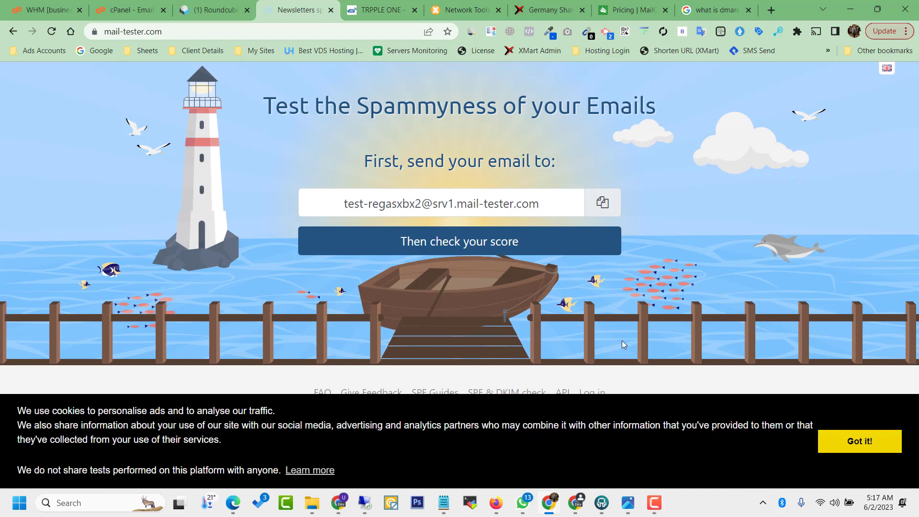
Step: Start a new Roundcube message addressed to the copied mail-tester test address
click(604, 202)
click(215, 9)
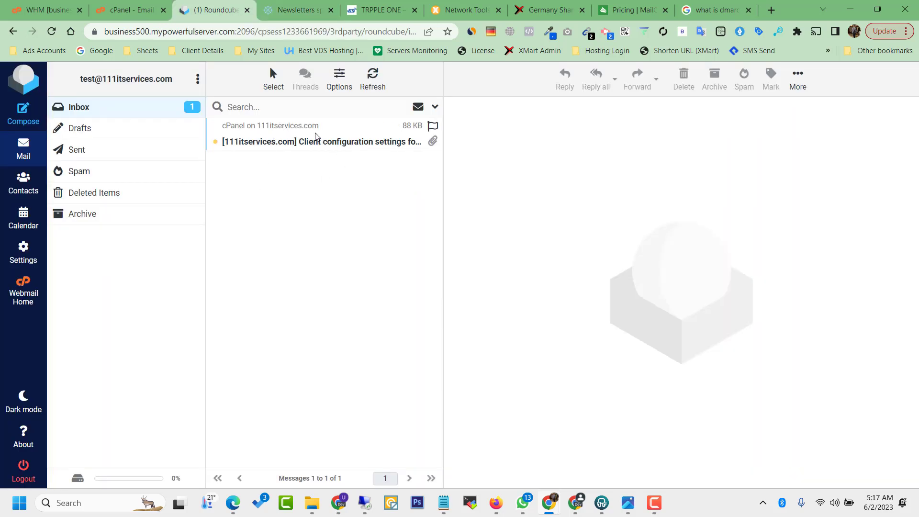
click(11, 117)
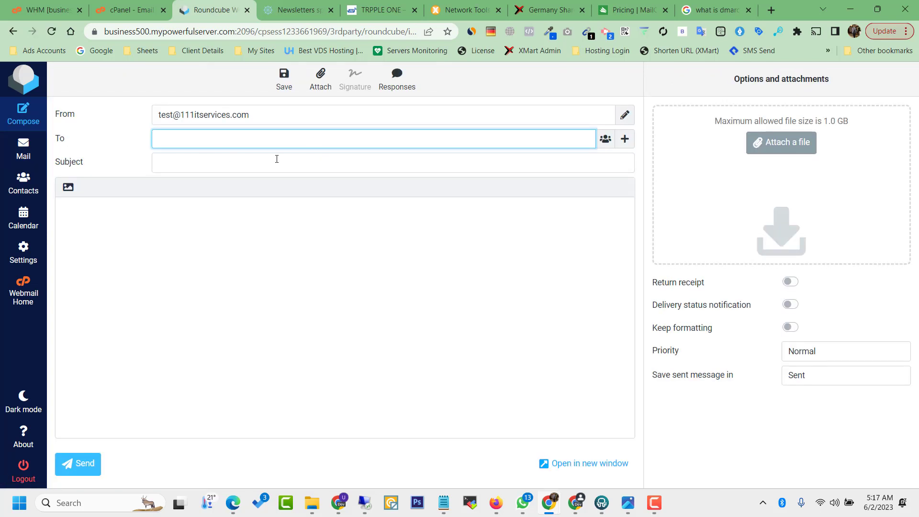
text(DMARC)
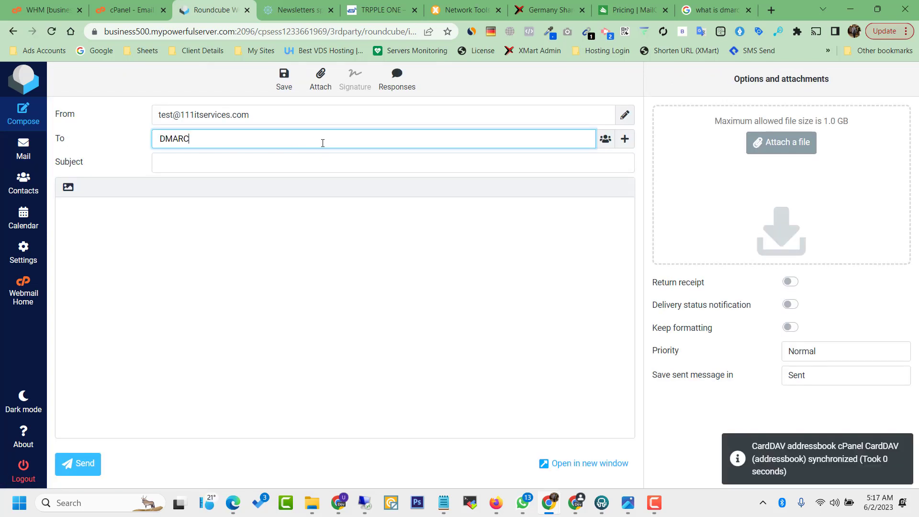
key(BackSpace)
key(BackSpace)
key(BackSpace)
key(BackSpace)
key(BackSpace)
click(296, 7)
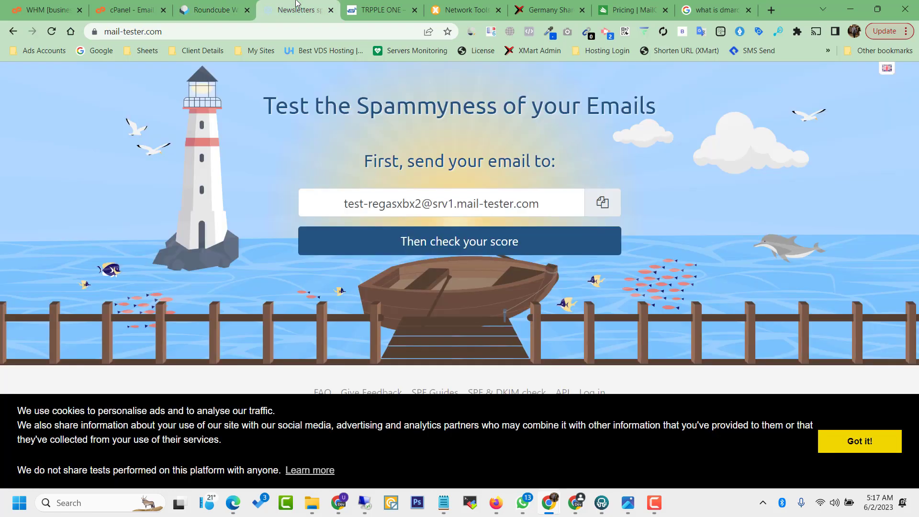
click(619, 198)
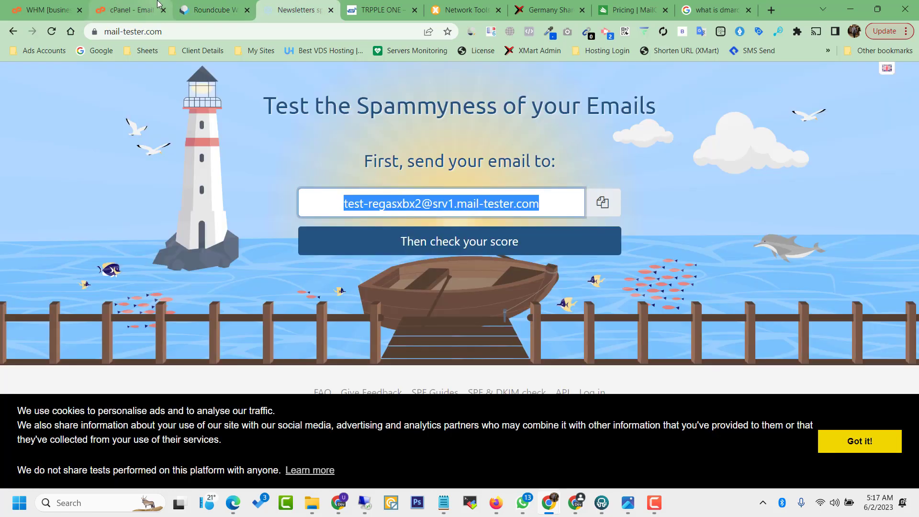
click(207, 5)
key(ctrl+v)
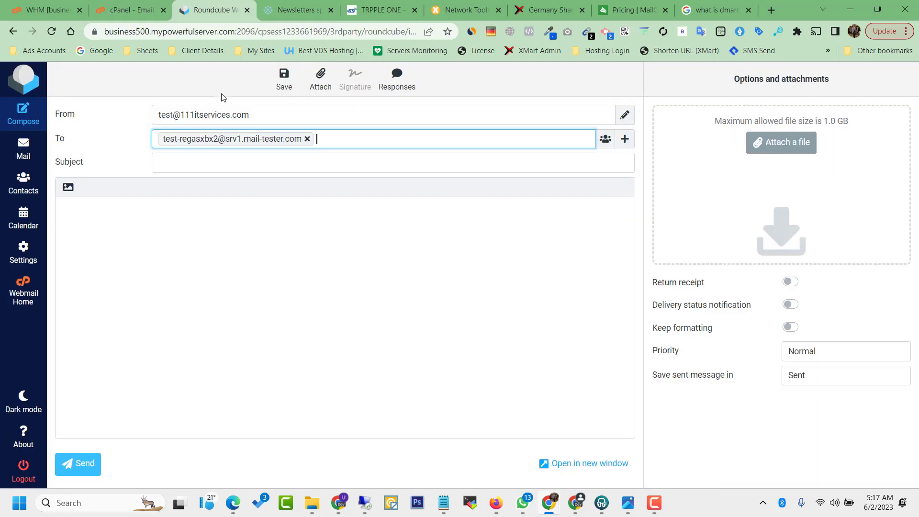
Step: Send it with subject 'Test Email' and body 'This is just a Test Email.' plus a signature
click(227, 170)
text(Test Email)
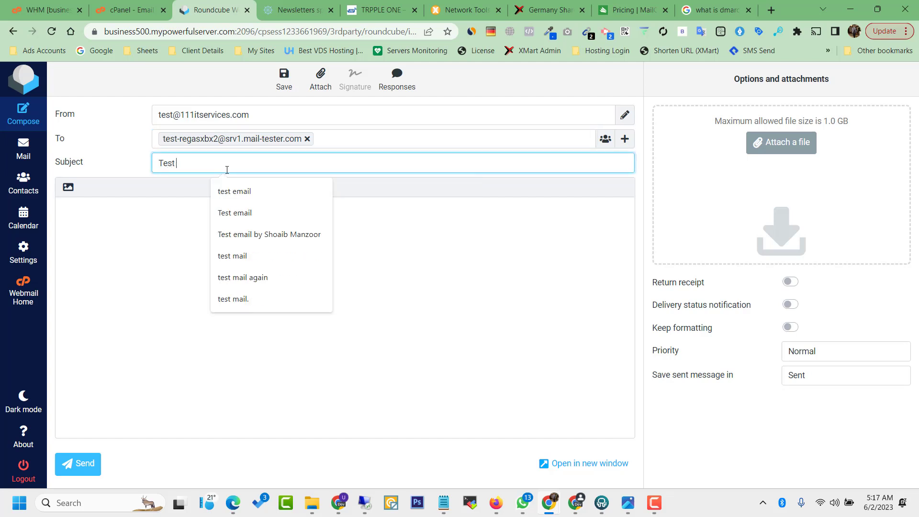
click(155, 248)
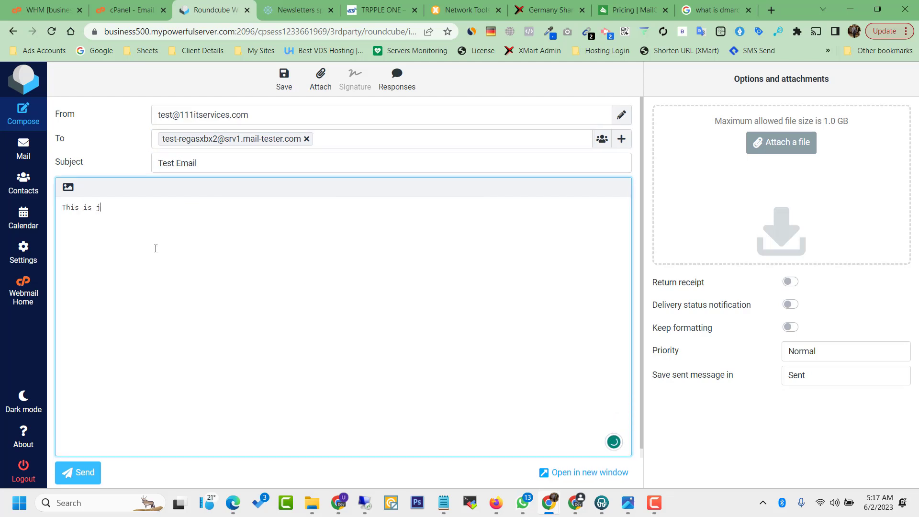
key(Return)
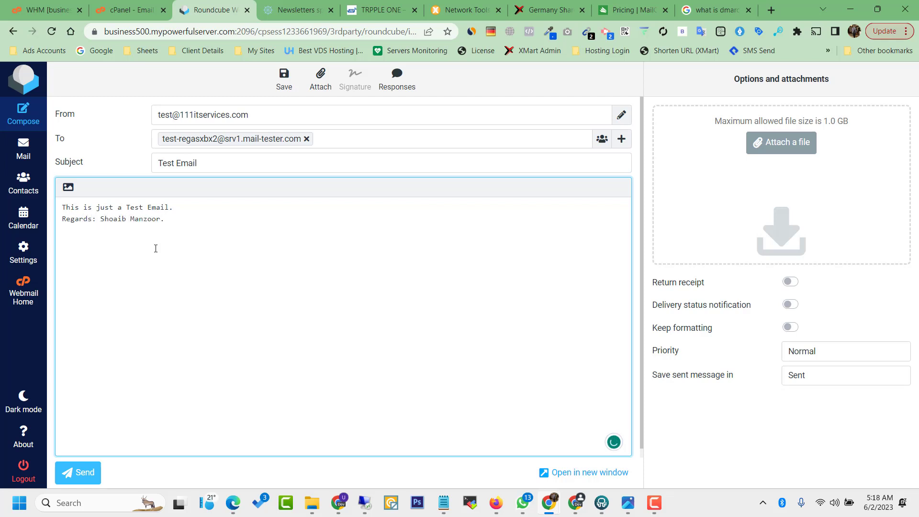
click(84, 475)
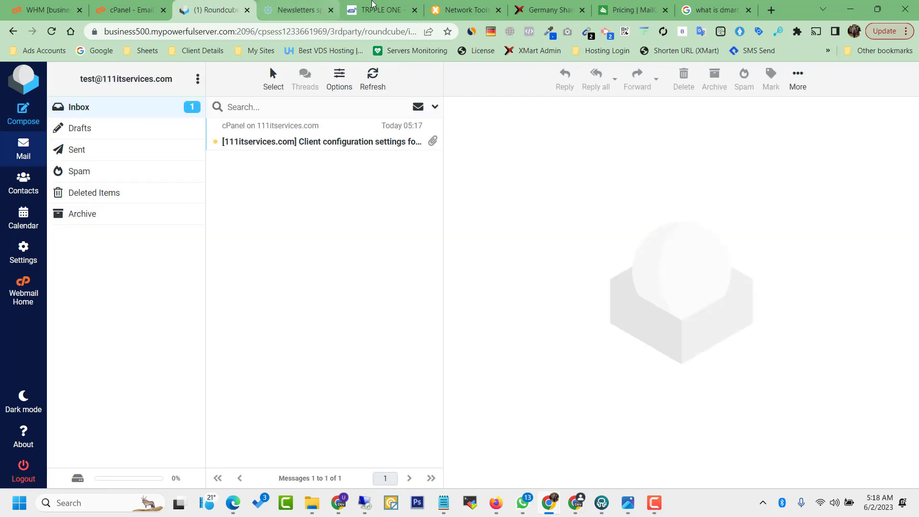
Step: Check the test email's spam score on mail-tester, which comes back 10/10
click(297, 10)
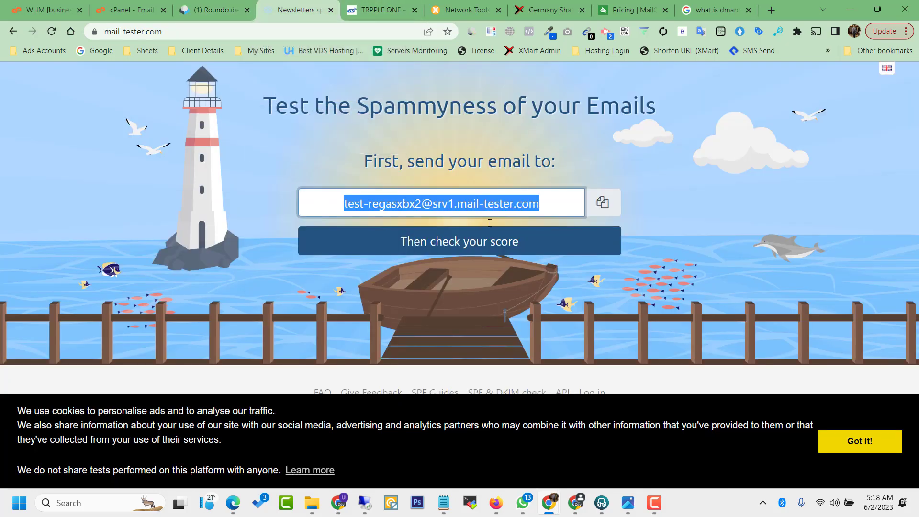
click(517, 254)
click(852, 433)
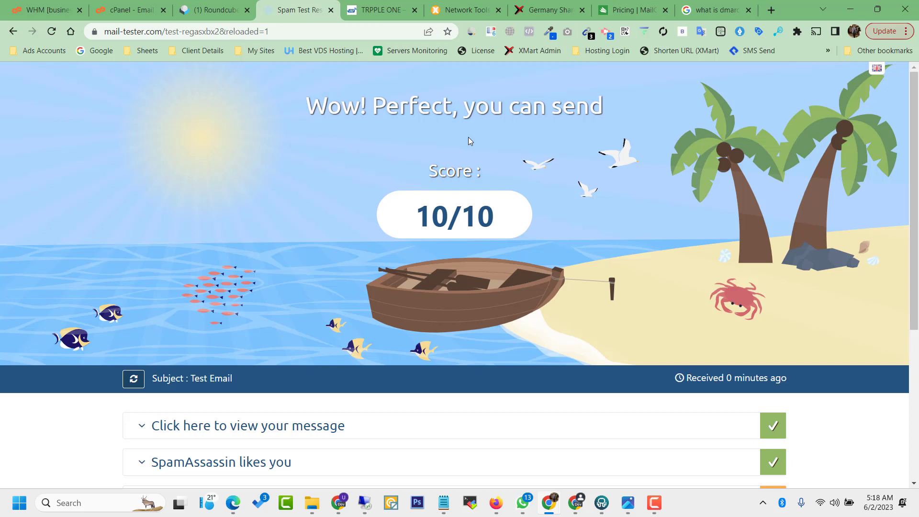
drag(409, 215, 389, 212)
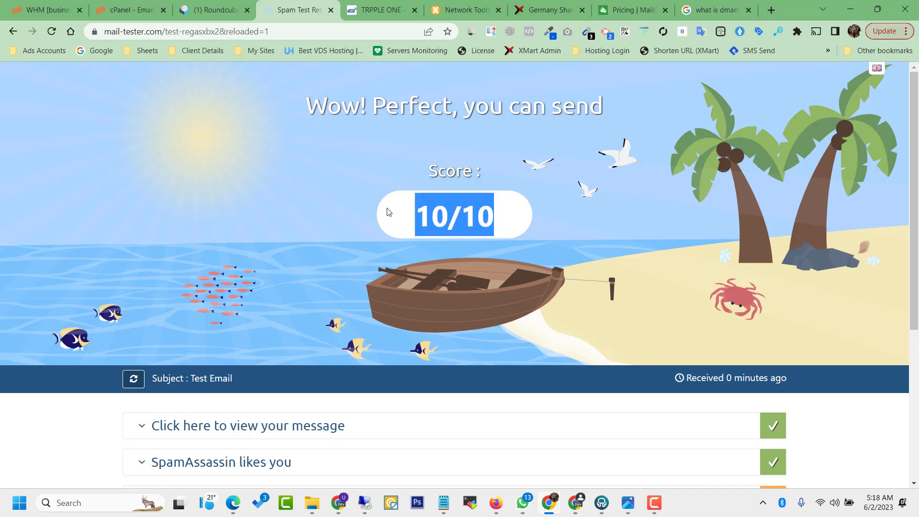
click(389, 212)
drag(293, 103, 523, 231)
click(522, 229)
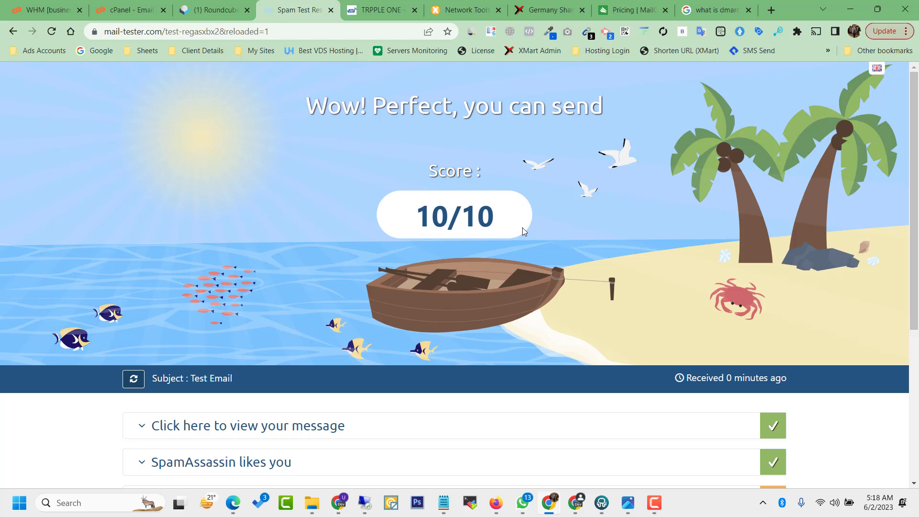
drag(915, 166, 918, 291)
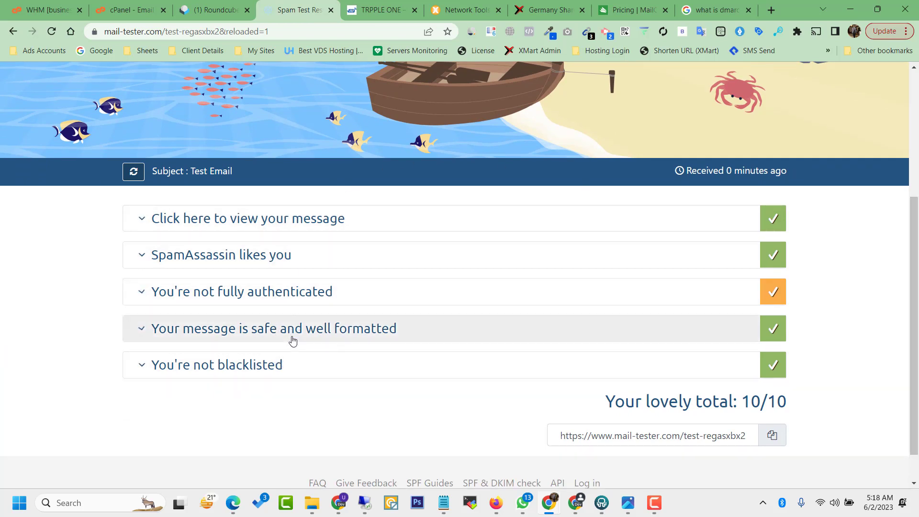
Step: Expand the received message details and review its plain-text version and the 10/10 score
click(342, 223)
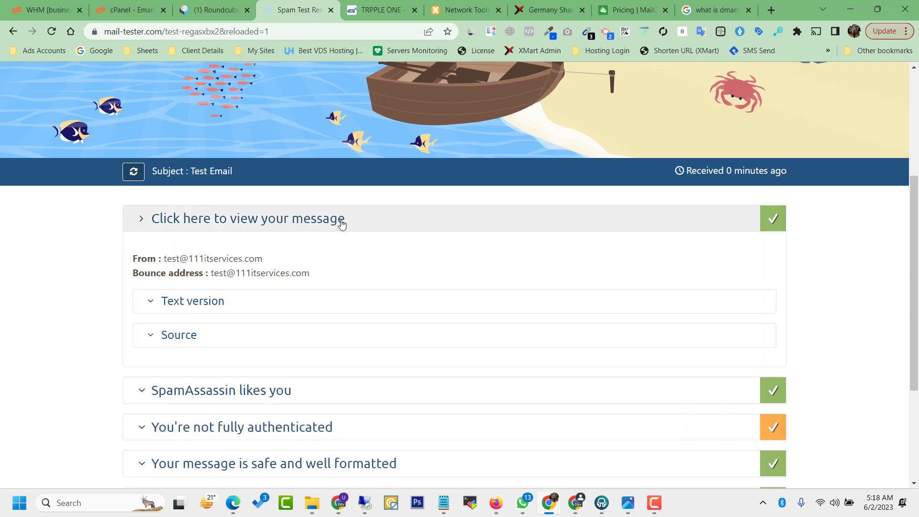
click(178, 302)
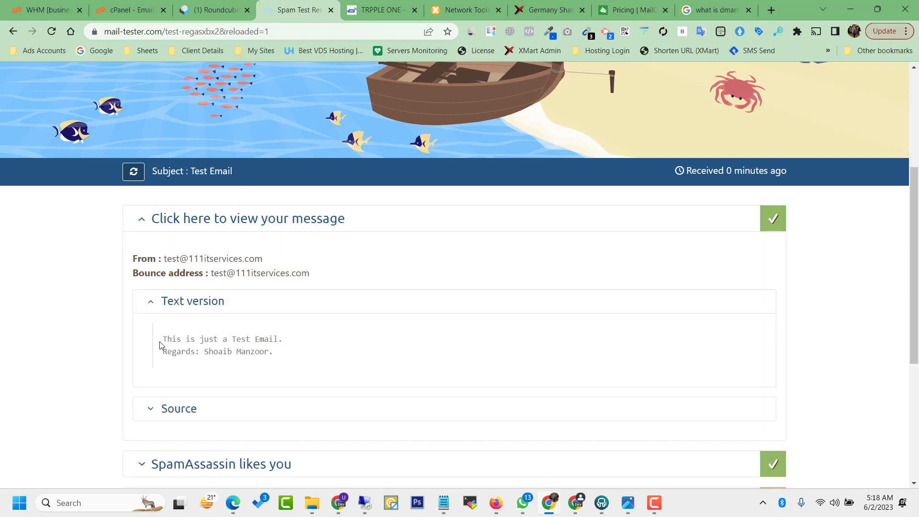
drag(175, 342, 288, 349)
click(289, 349)
scroll(485, 165, up, 5)
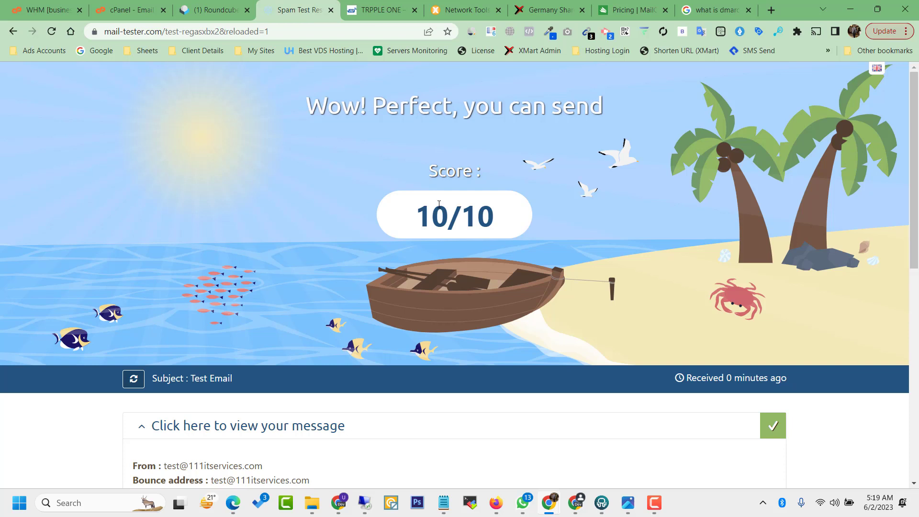
drag(430, 211, 313, 87)
click(312, 87)
click(347, 2)
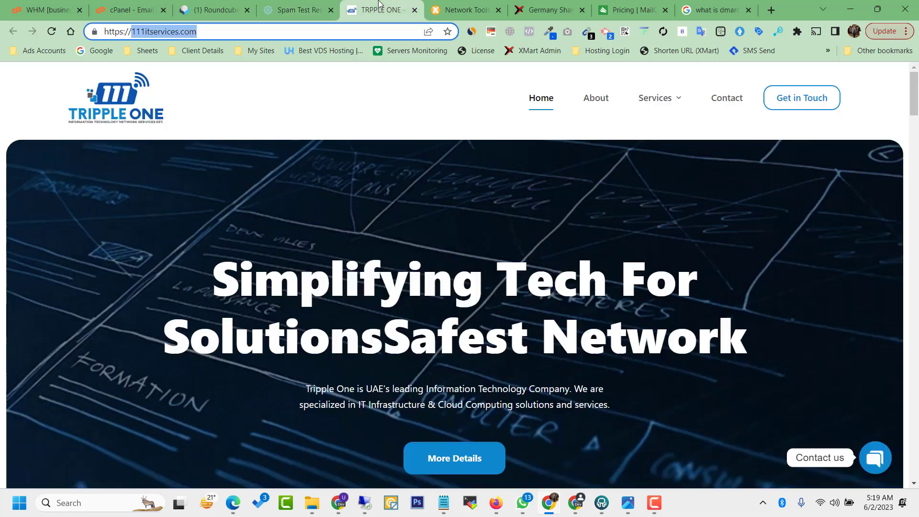
click(297, 9)
Step: Expand the authentication results, noting the mailchannels.net hostname and sending IP 23.83.212.17
drag(915, 266, 915, 472)
click(318, 258)
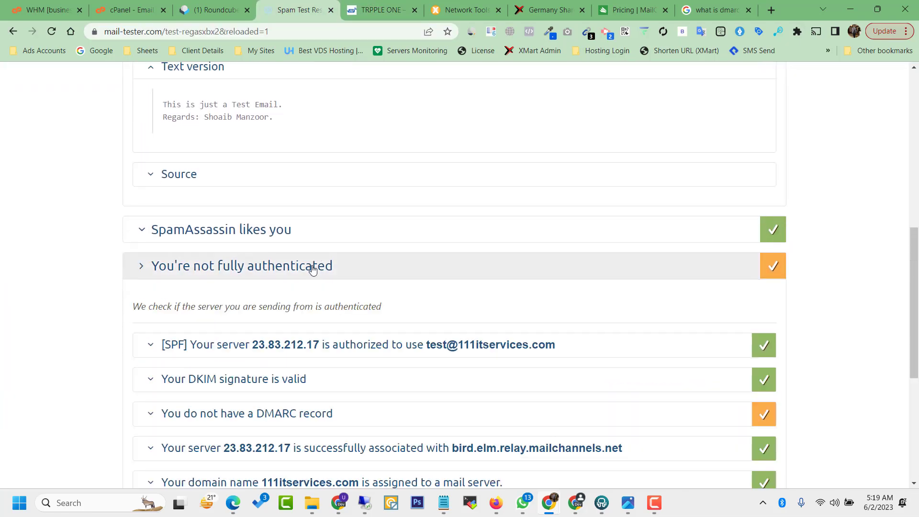
scroll(584, 316, down, 3)
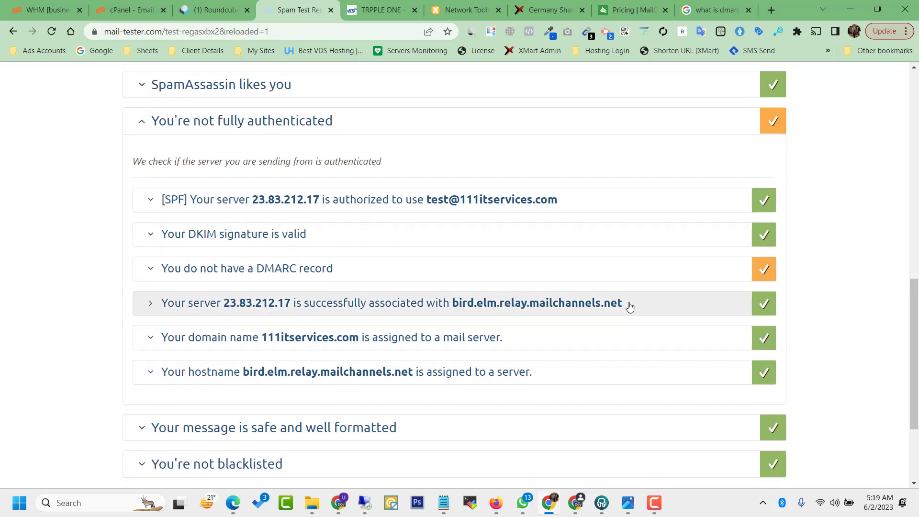
drag(628, 306, 528, 313)
click(530, 314)
double_click(255, 304)
key(ctrl+c)
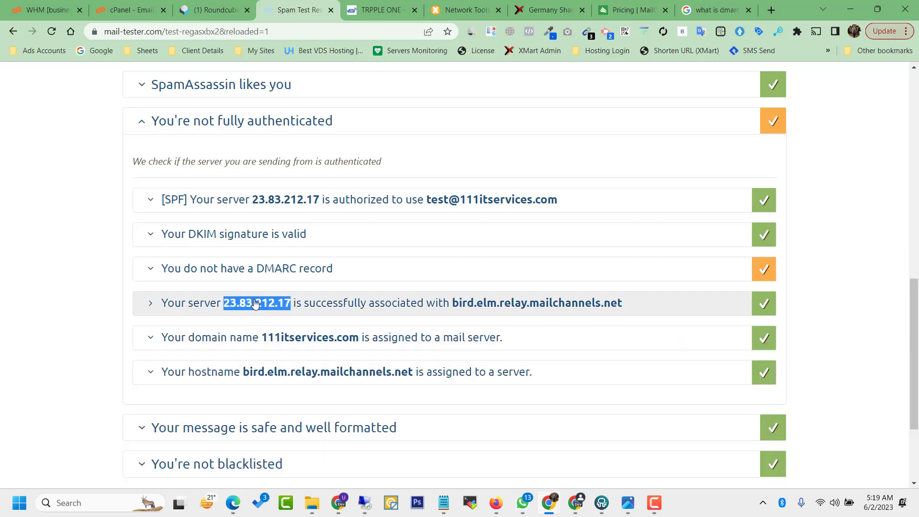
Step: Look up the IP 23.83.212.17 on ipinfo.io in a new tab
click(768, 2)
text(ipinfo.io/)
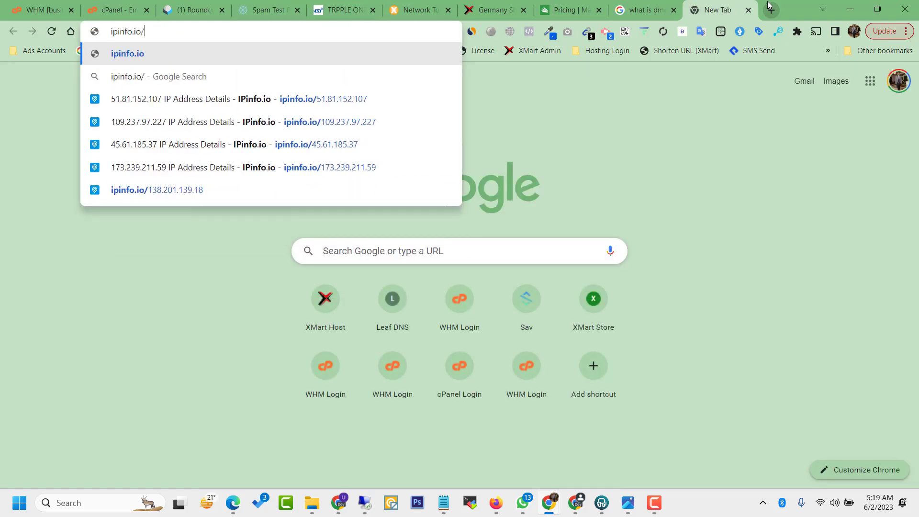
key(ctrl+v)
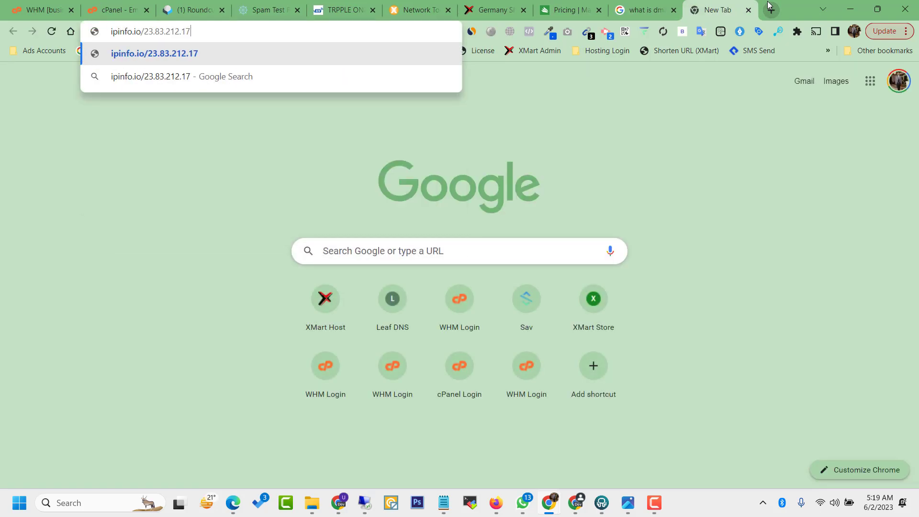
key(Return)
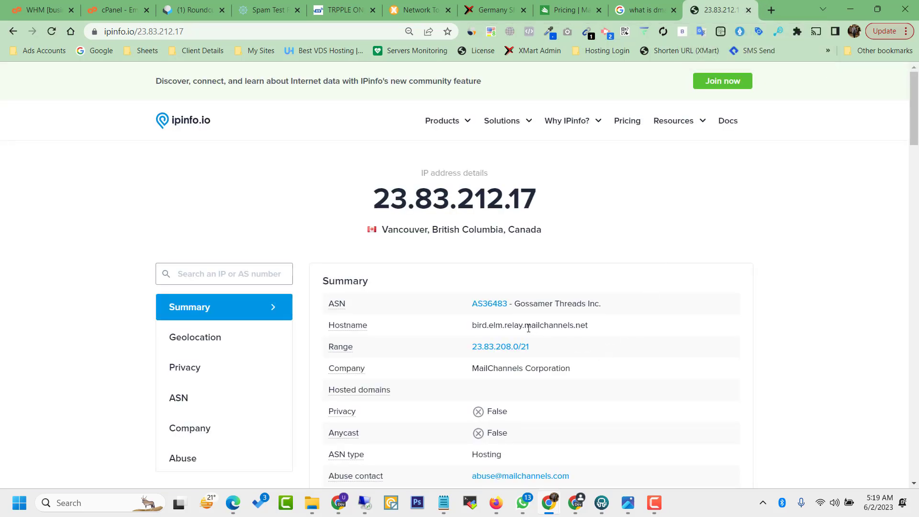
Step: Review the result showing the mailchannels.net host, MailChannels Corporation in Vancouver, Canada
drag(525, 326, 594, 321)
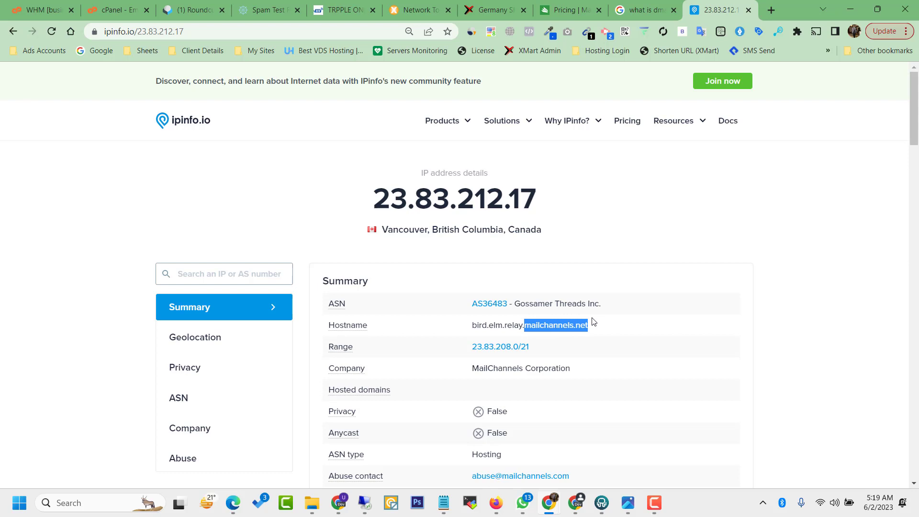
double_click(459, 201)
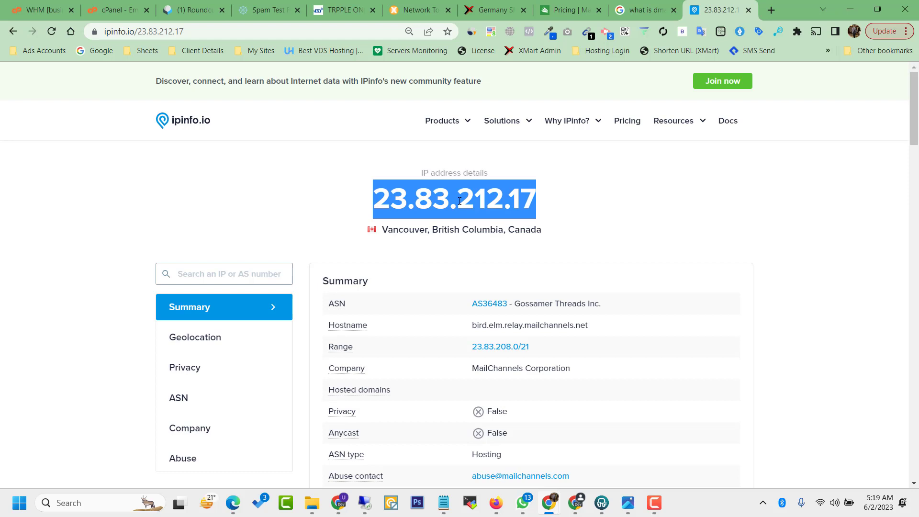
click(386, 174)
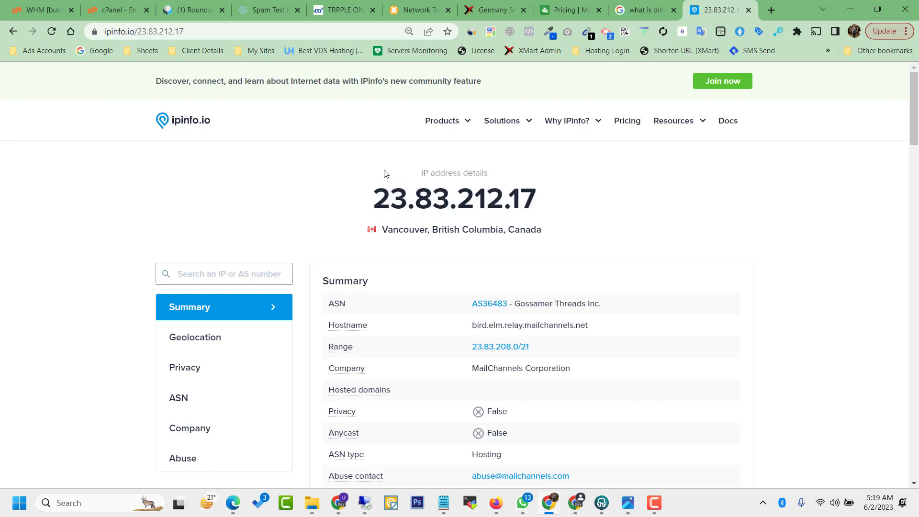
mouse_move(407, 176)
mouse_down()
mouse_move(489, 211)
mouse_move(588, 220)
mouse_move(397, 169)
mouse_up()
click(588, 220)
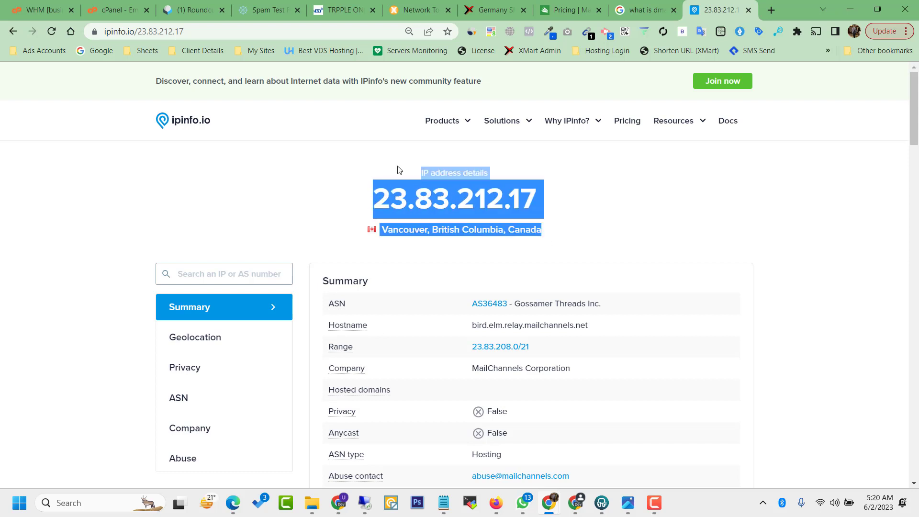
click(397, 161)
click(398, 168)
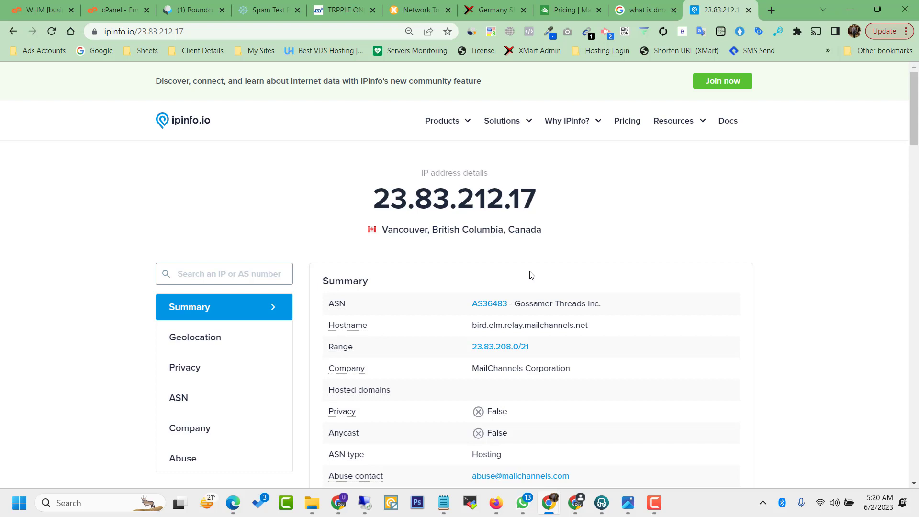
Step: Close the IPinfo tab and return to MxToolbox's no-DMARC-record result for 111itservices.com
click(749, 11)
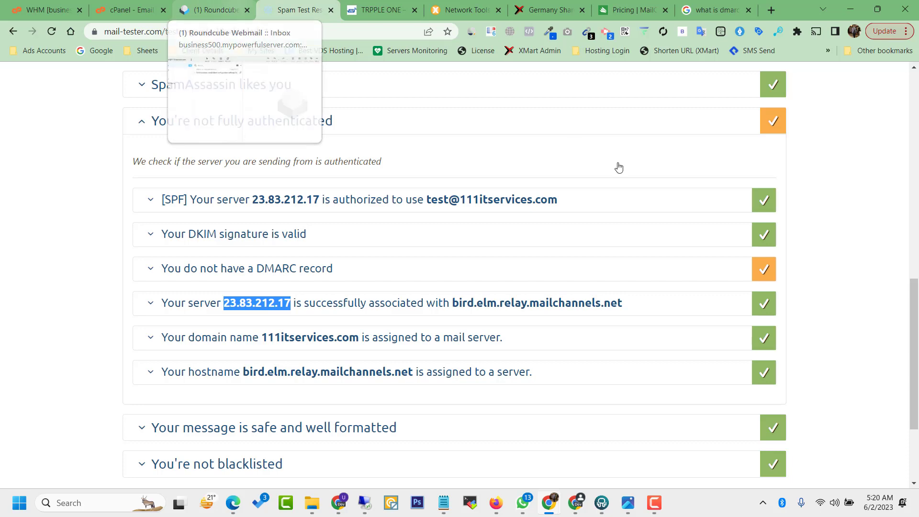
click(231, 121)
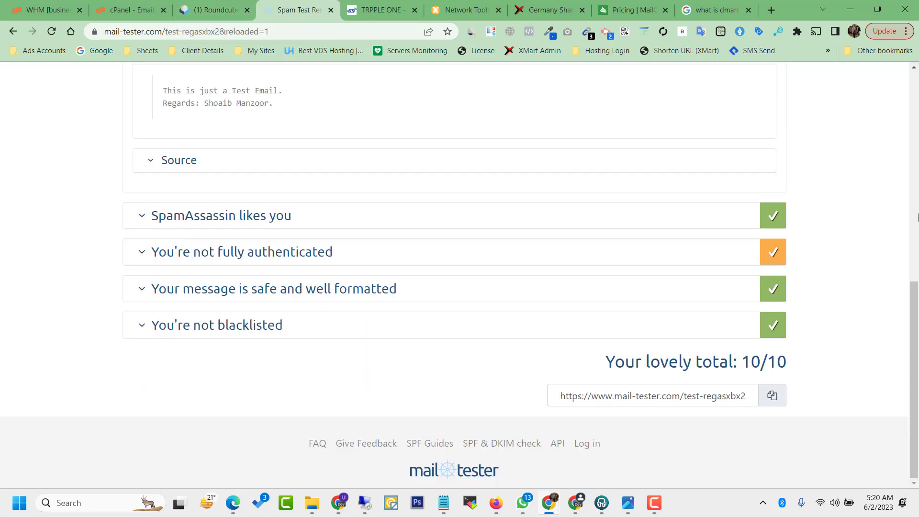
click(915, 214)
drag(915, 214, 903, 98)
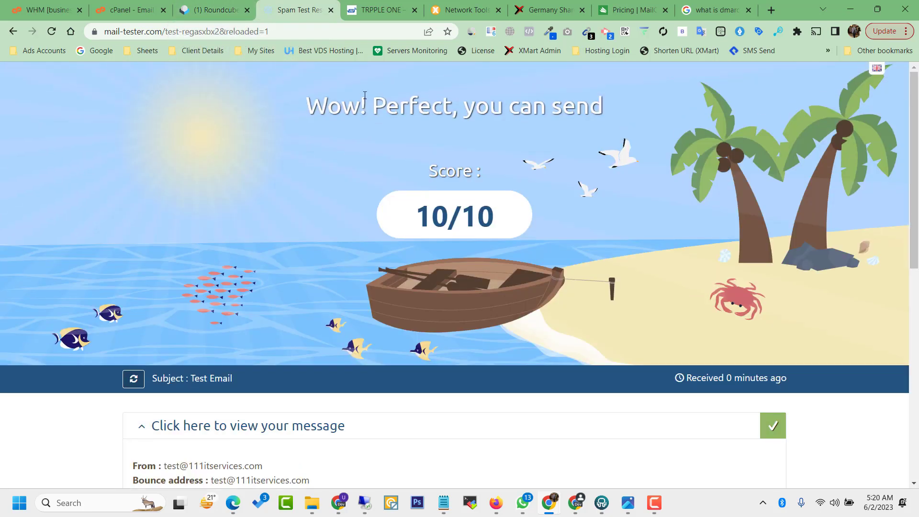
click(214, 7)
click(456, 6)
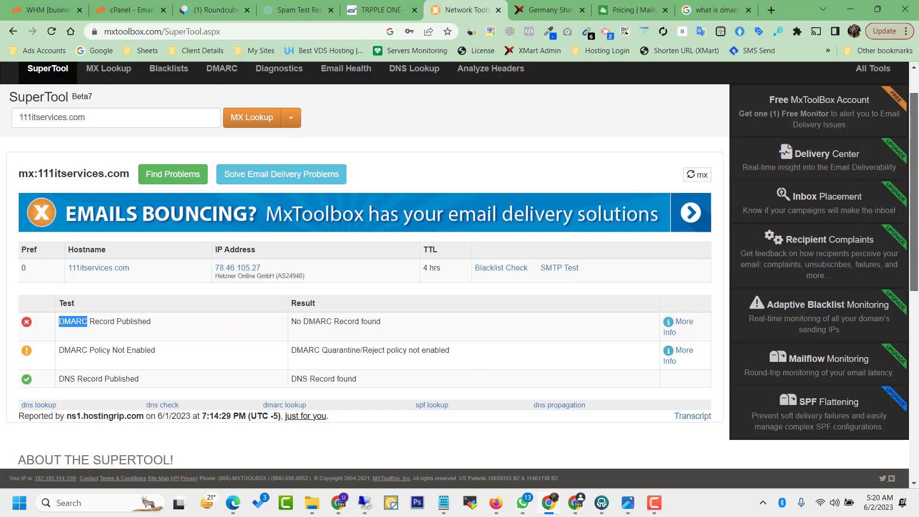
Step: Search for 'dmarc generator' to reach the MxToolbox DMARC Record Generator
drag(915, 190, 918, 209)
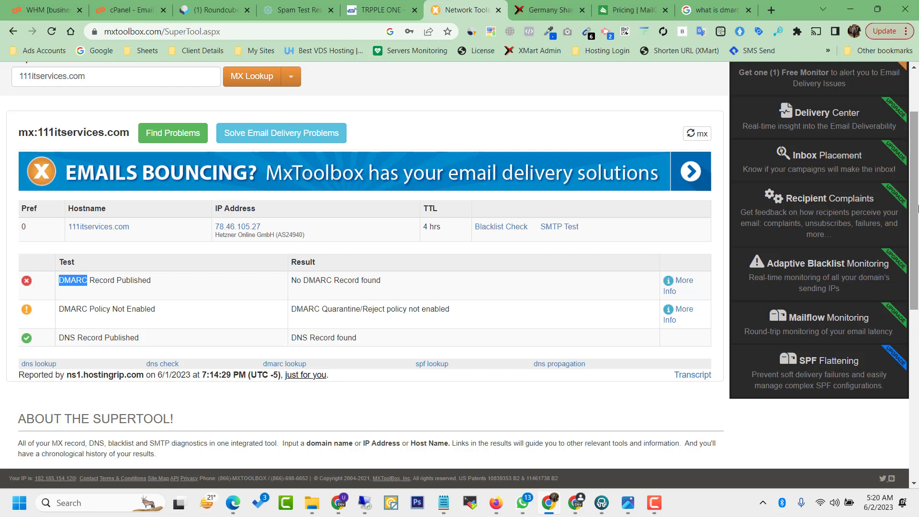
drag(918, 207, 918, 208)
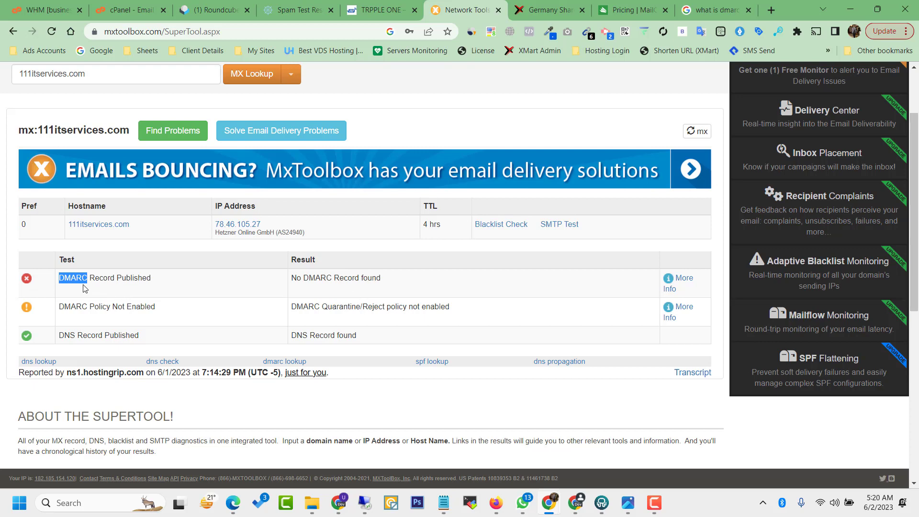
click(251, 30)
text(DMARC)
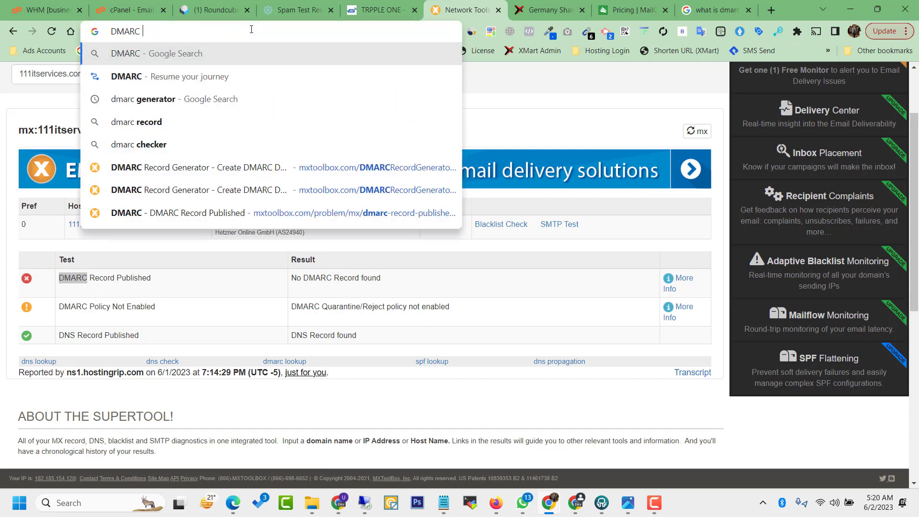
key(Down)
key(Down)
key(Return)
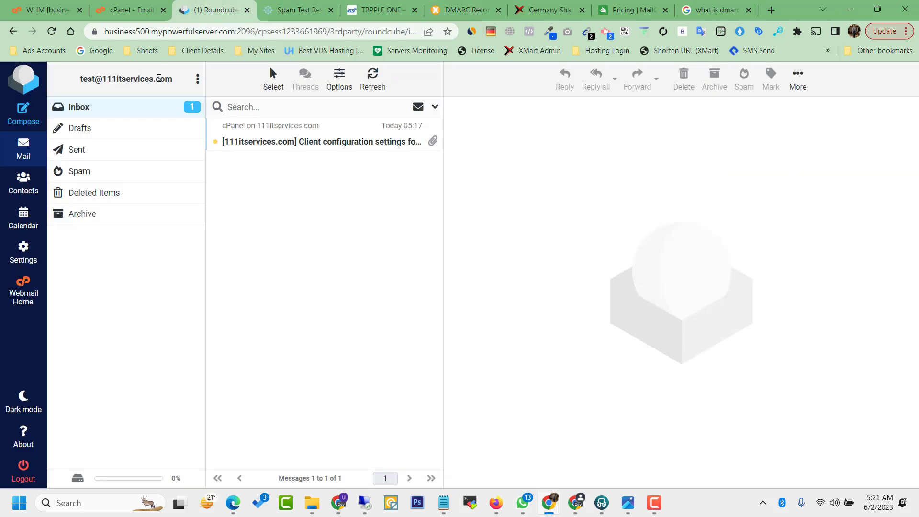
Step: Replace the generator's domain field with 111itservices.com and check its DMARC record
drag(177, 81, 102, 86)
key(ctrl+c)
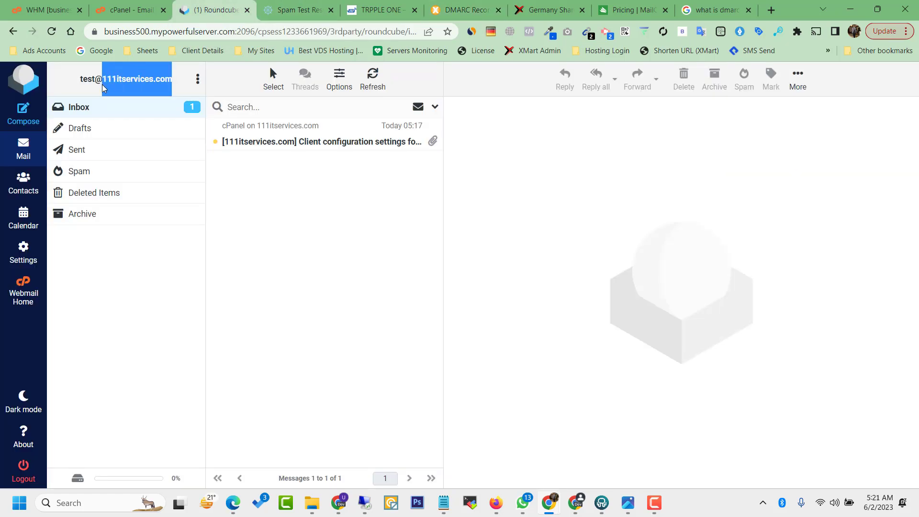
click(463, 10)
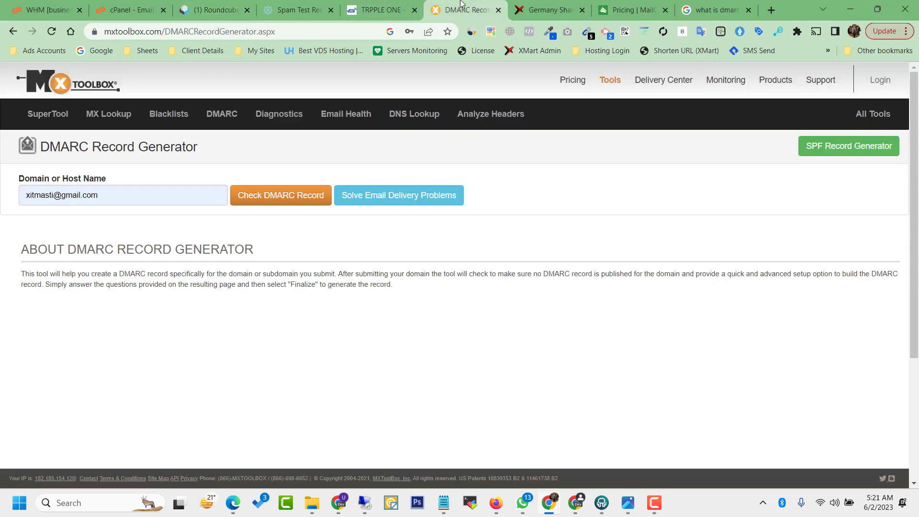
triple_click(139, 194)
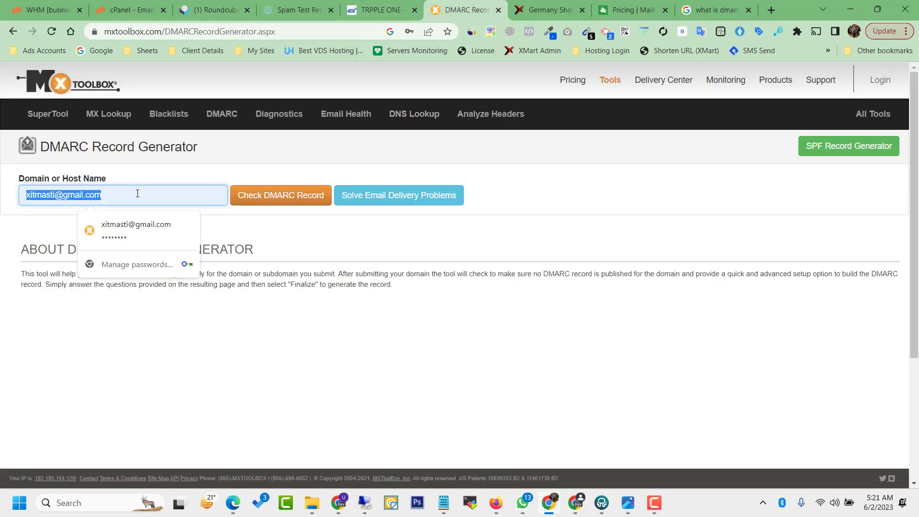
key(ctrl+v)
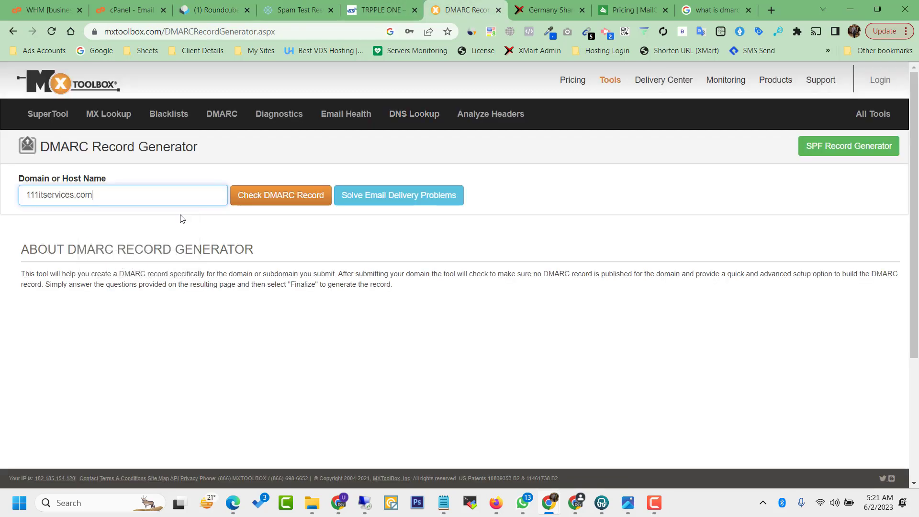
click(291, 200)
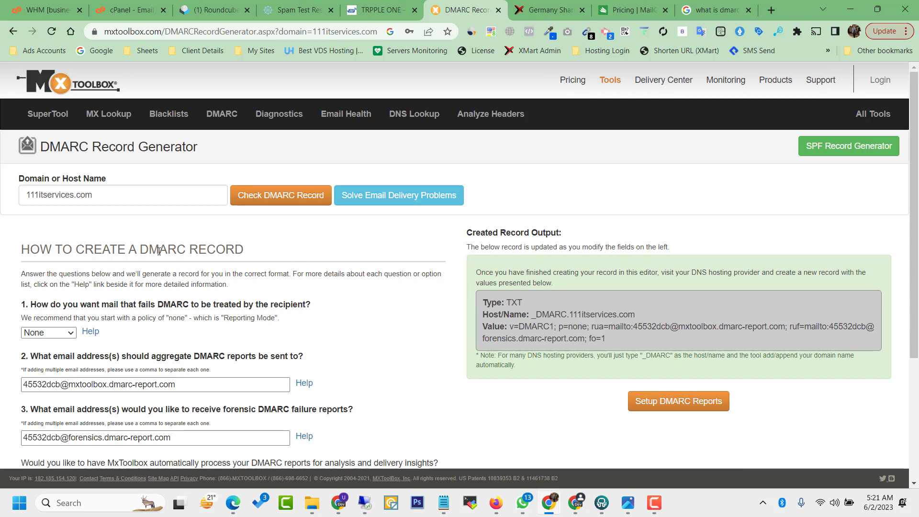
Step: Choose the Quarantine policy in question 1 so the record reads p=quarantine
drag(18, 249, 254, 259)
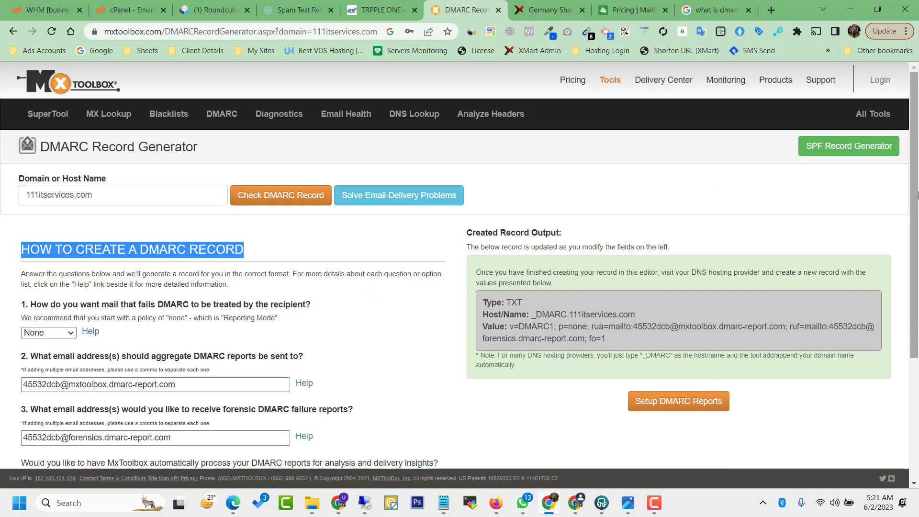
drag(917, 196, 916, 284)
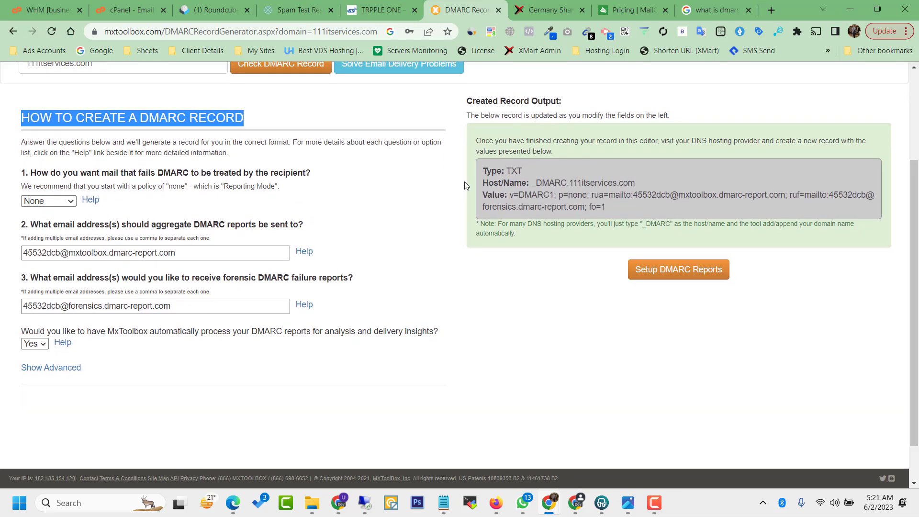
drag(524, 179, 594, 208)
click(595, 208)
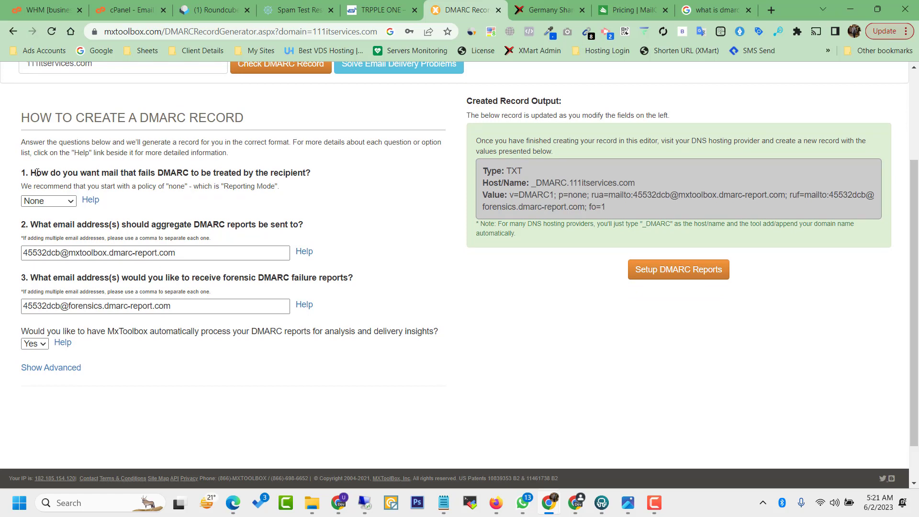
click(58, 205)
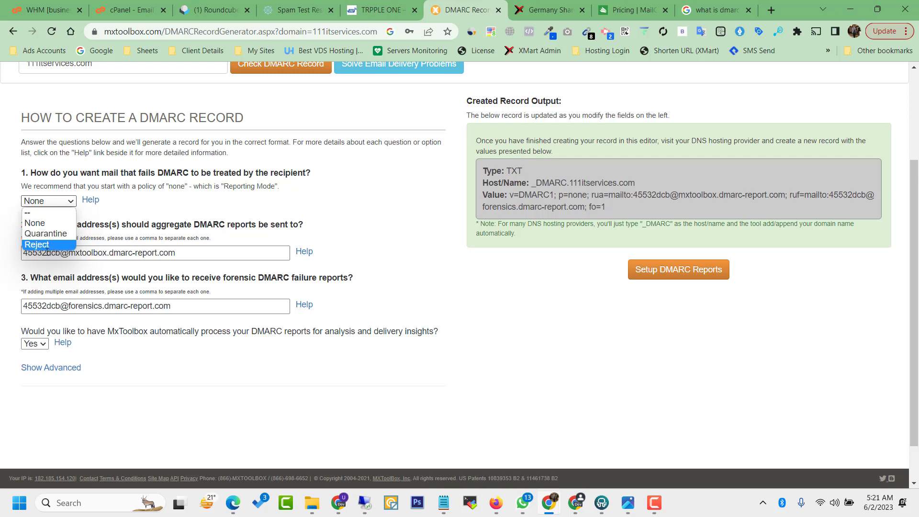
click(48, 233)
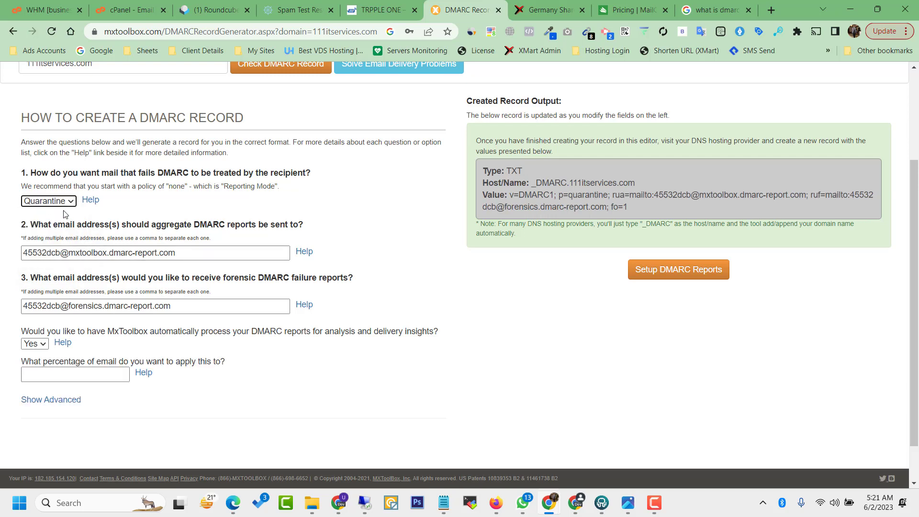
triple_click(176, 257)
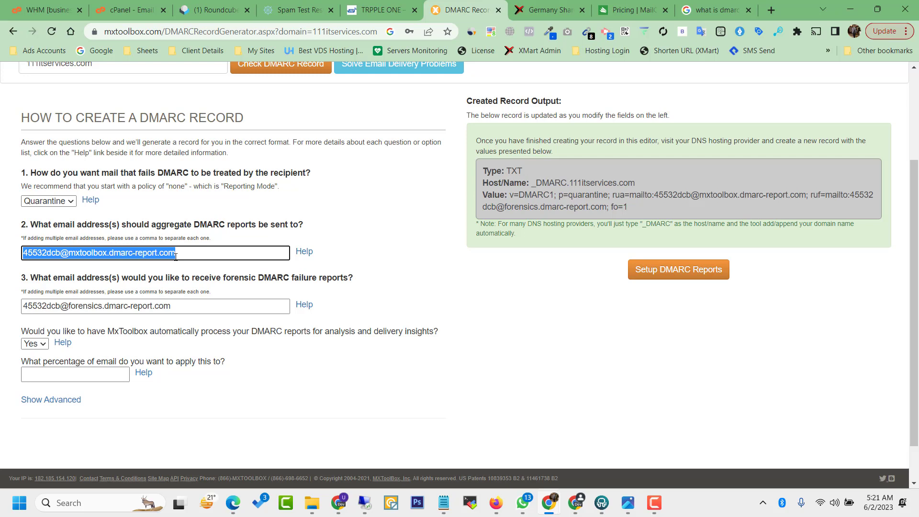
Step: Enter the company support address as both the aggregate and forensic report address
text(t)
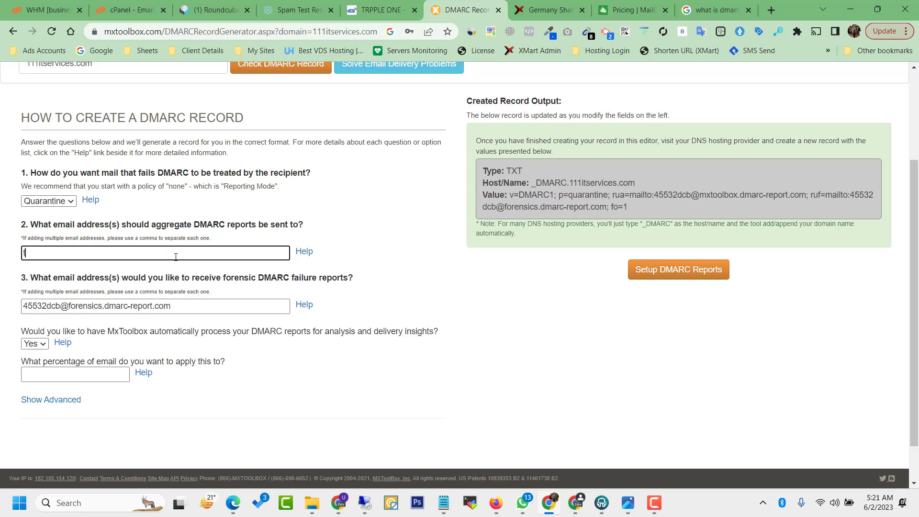
text(est@)
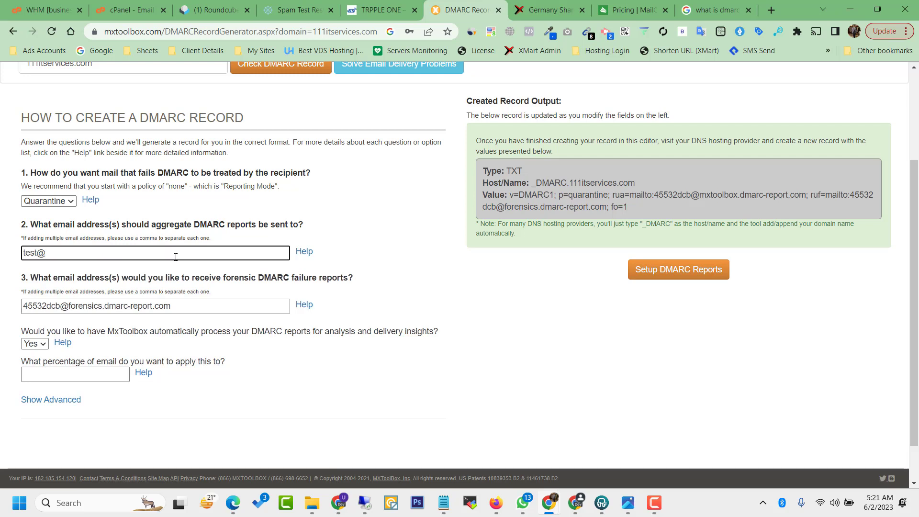
key(ctrl+a)
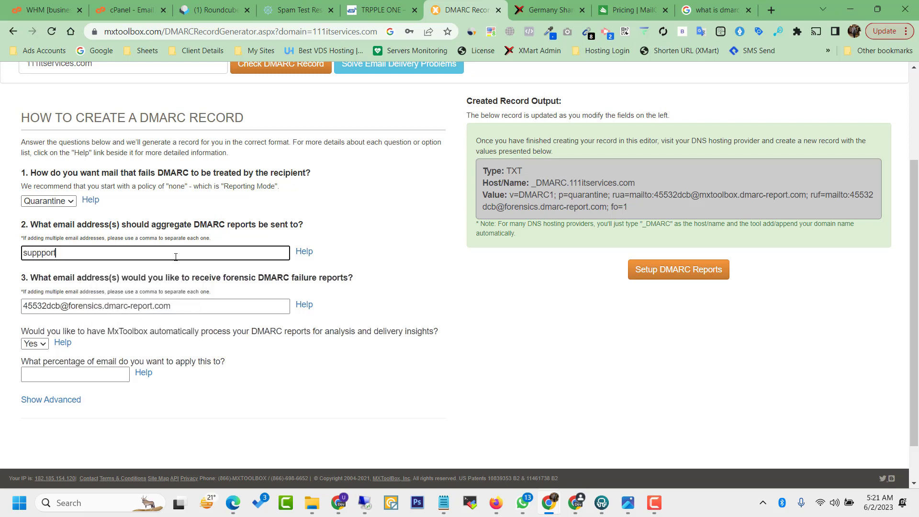
key(ctrl+a)
key(ctrl+c)
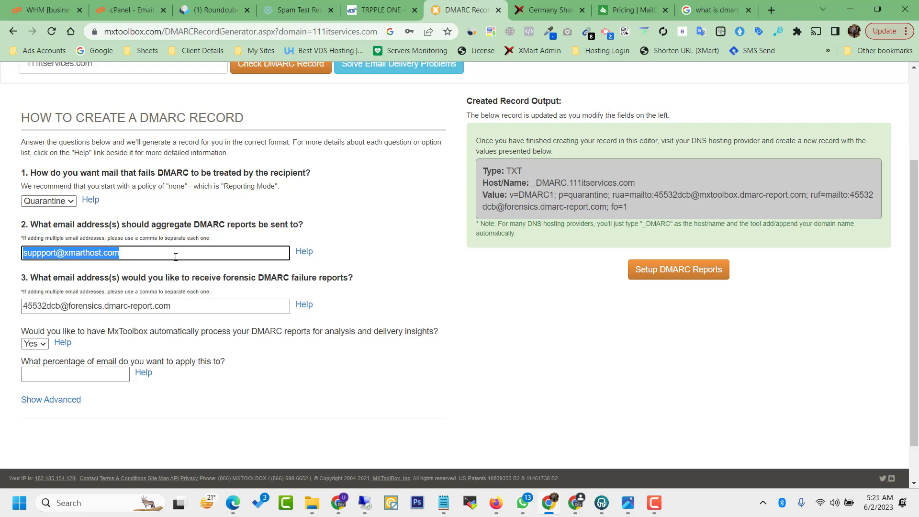
click(178, 305)
key(ctrl+a)
key(ctrl+v)
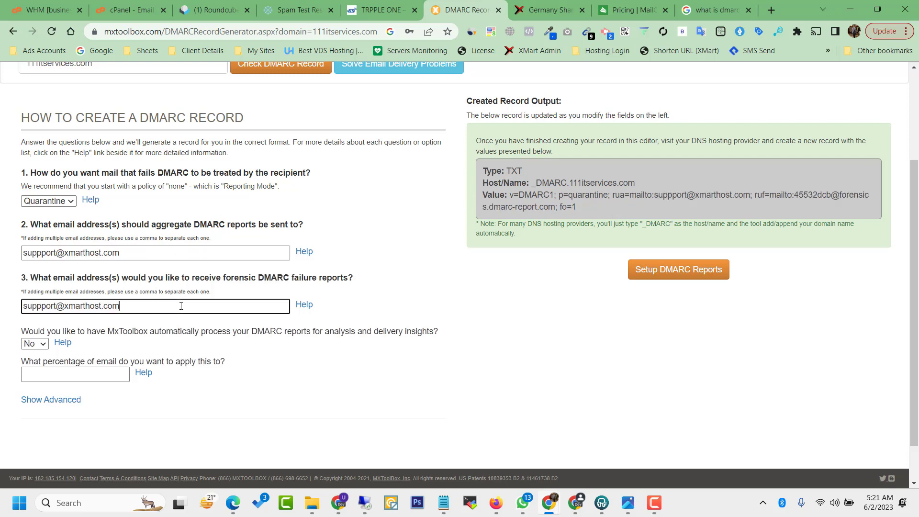
click(156, 348)
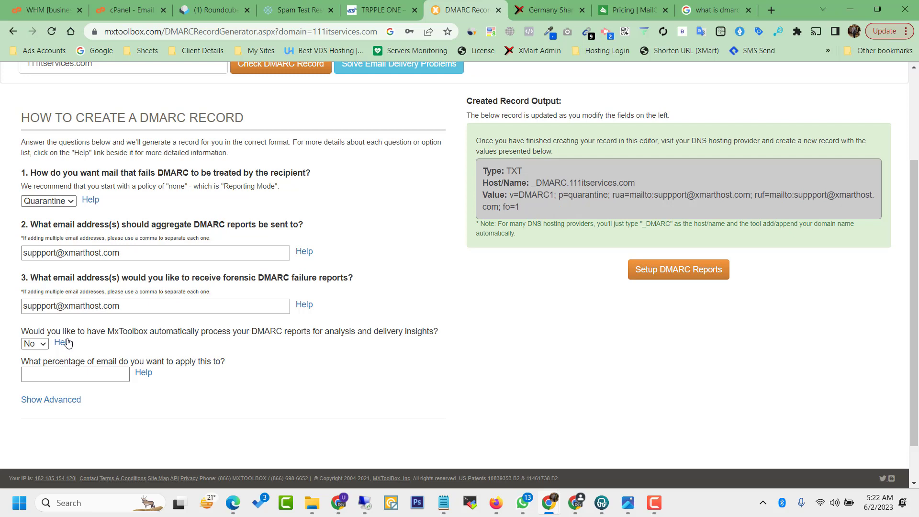
Step: Set MxToolbox automatic report processing to No
click(38, 344)
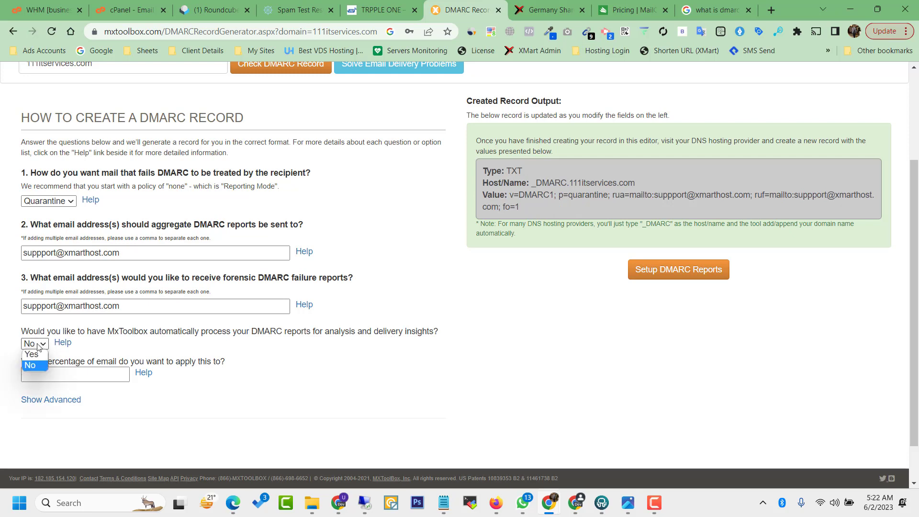
click(38, 353)
click(37, 352)
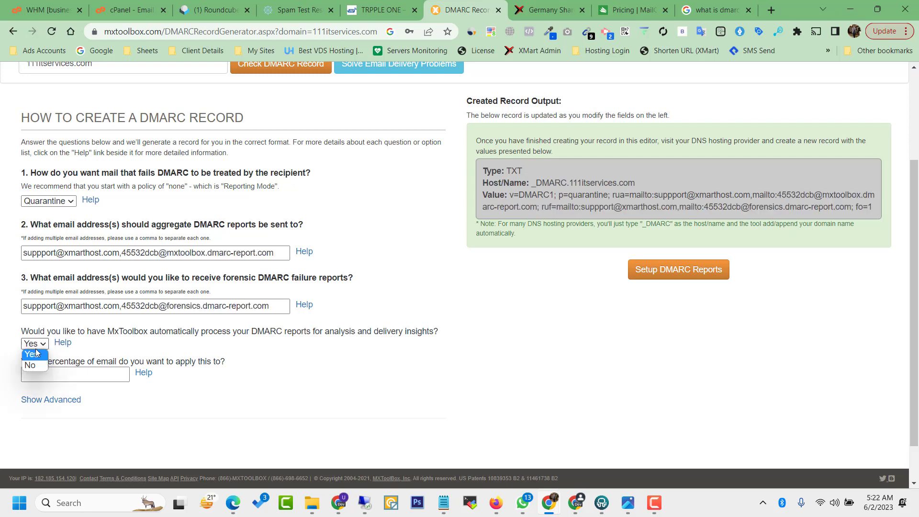
click(35, 366)
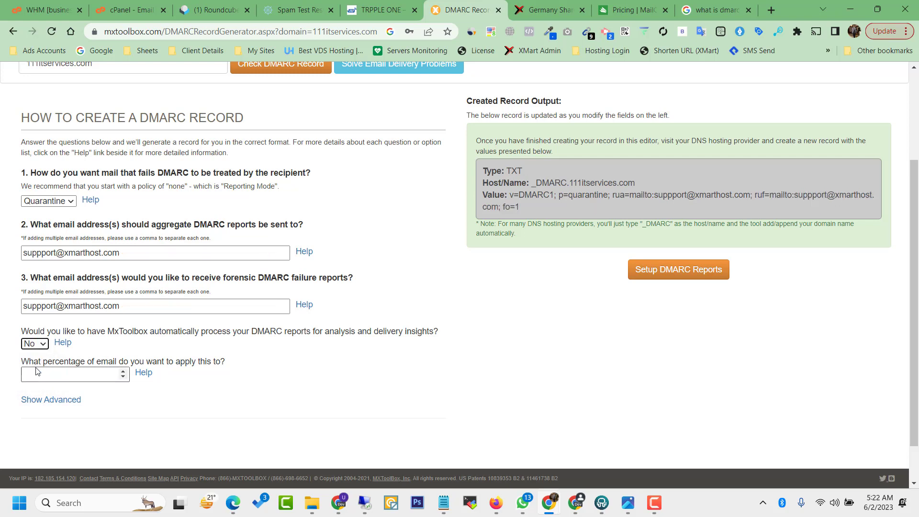
click(144, 250)
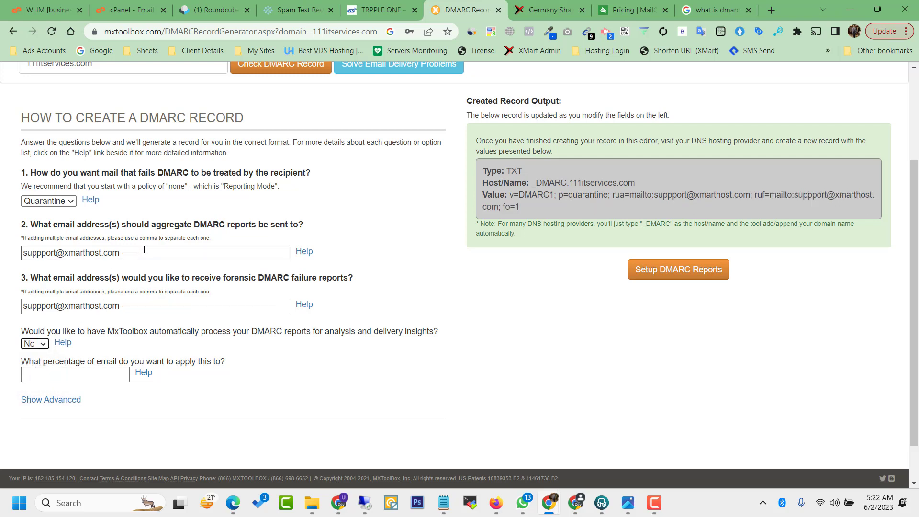
click(488, 346)
Step: Review the generated TXT record and select its host name _DMARC.111itservices.com
drag(483, 173, 549, 210)
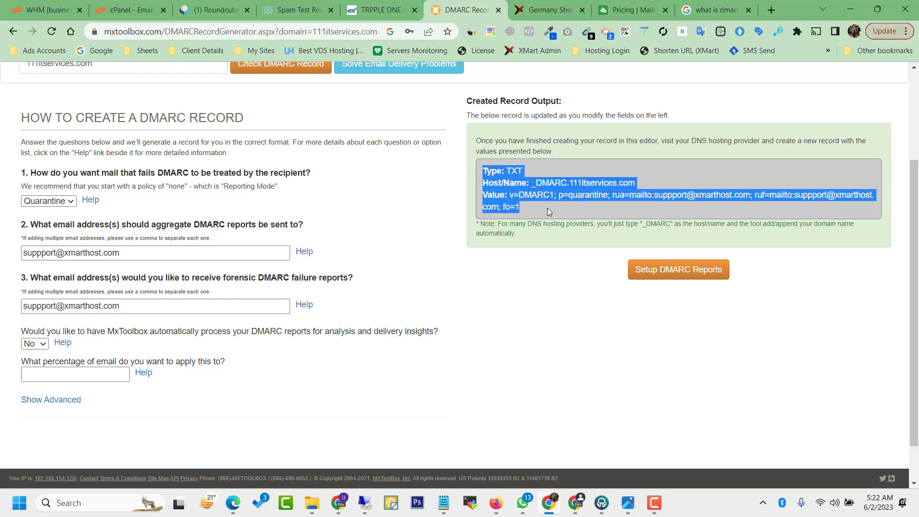
click(553, 218)
scroll(718, 287, up, 2)
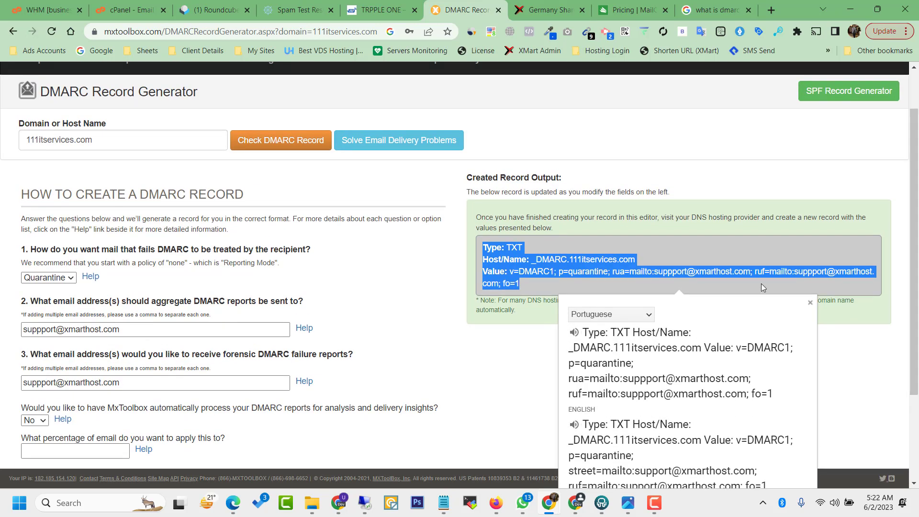
click(702, 234)
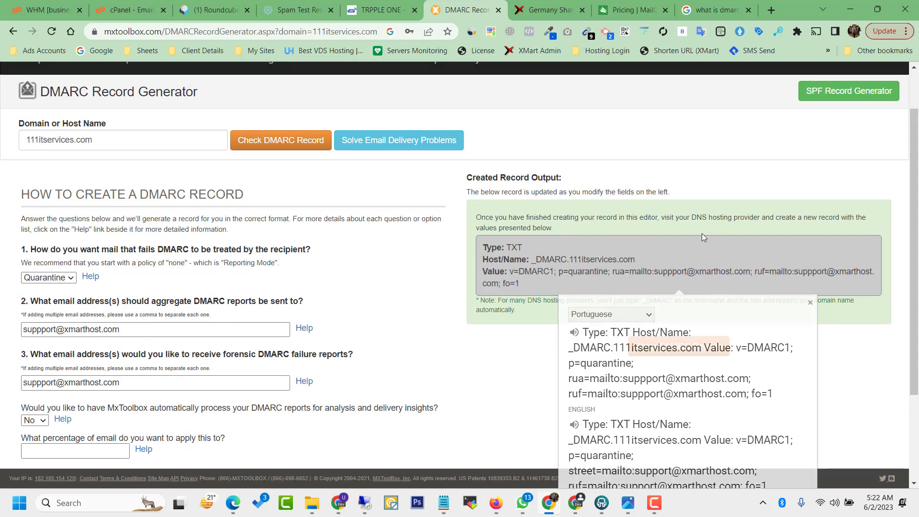
triple_click(491, 247)
click(505, 258)
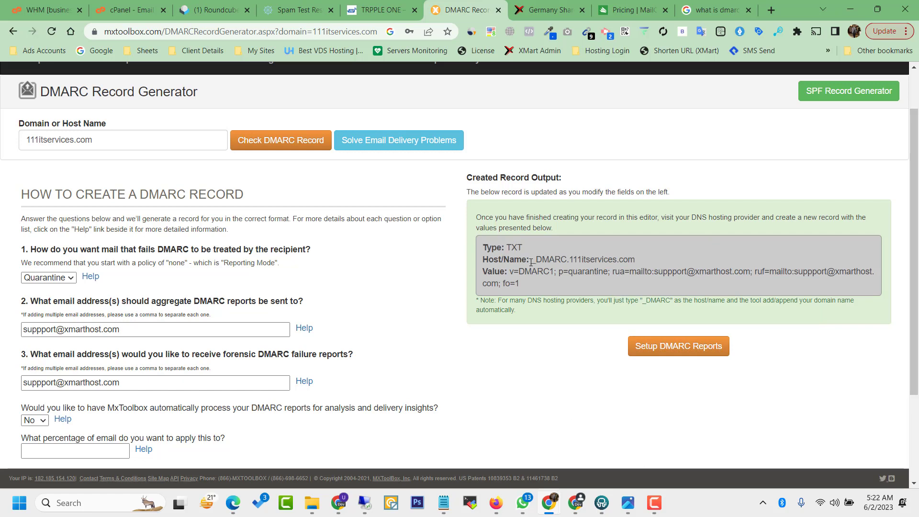
drag(532, 262, 642, 262)
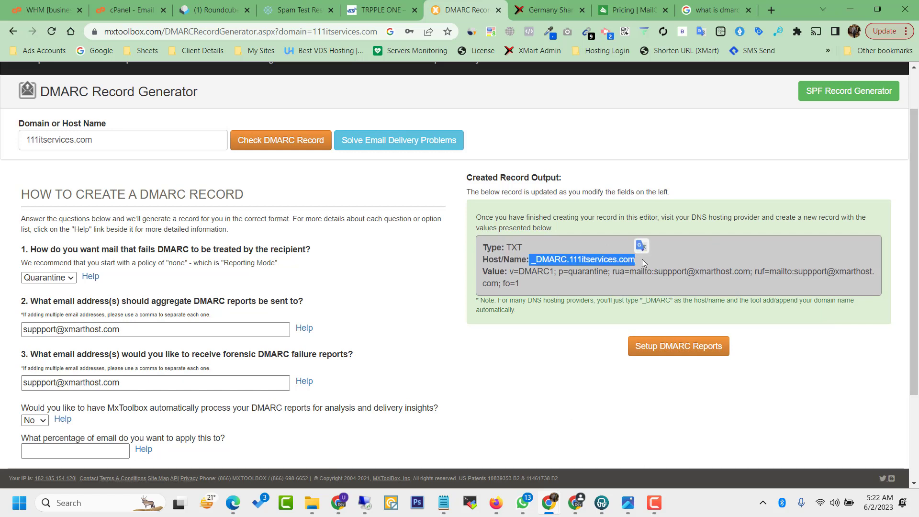
Step: Open cPanel Zone Editor for 111itservices.com and add a new record row
click(127, 10)
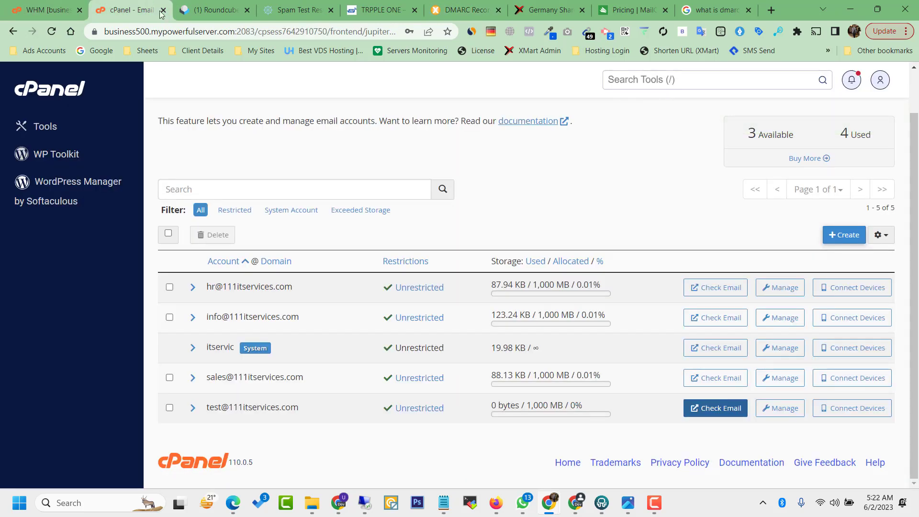
click(678, 82)
text(zone ed)
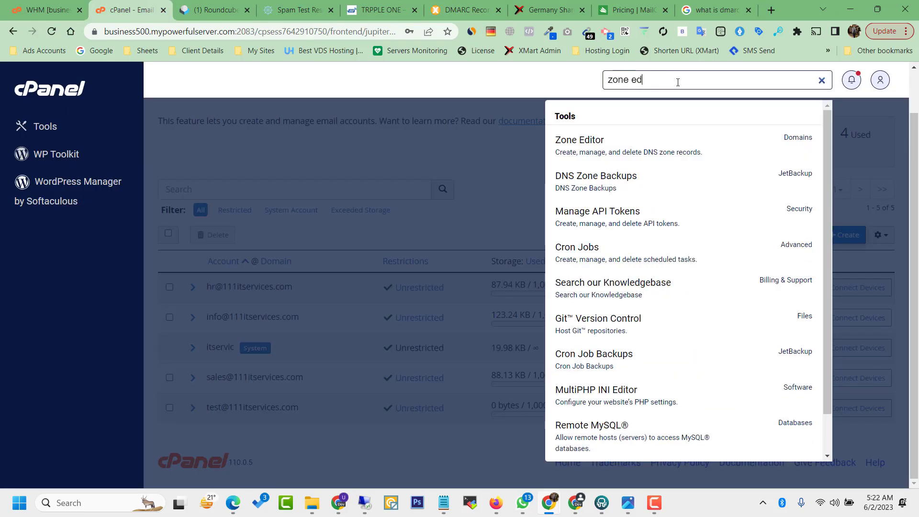
click(630, 142)
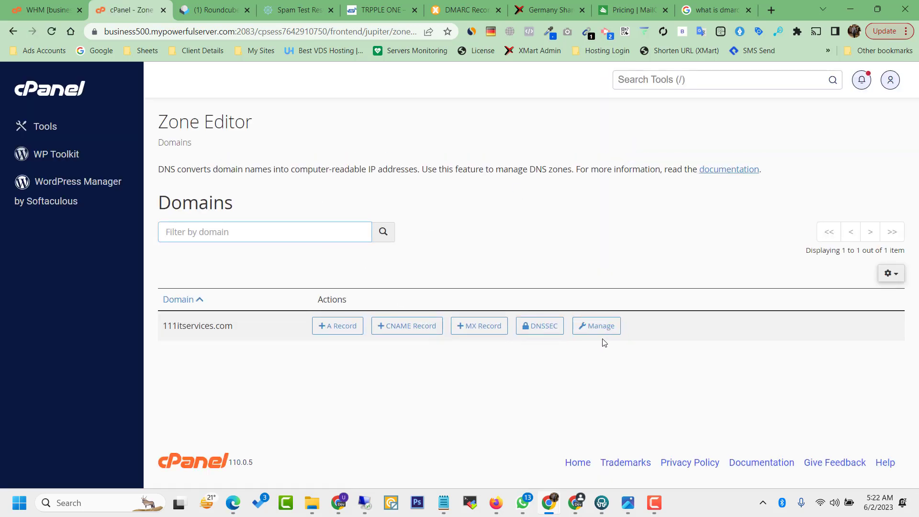
click(599, 326)
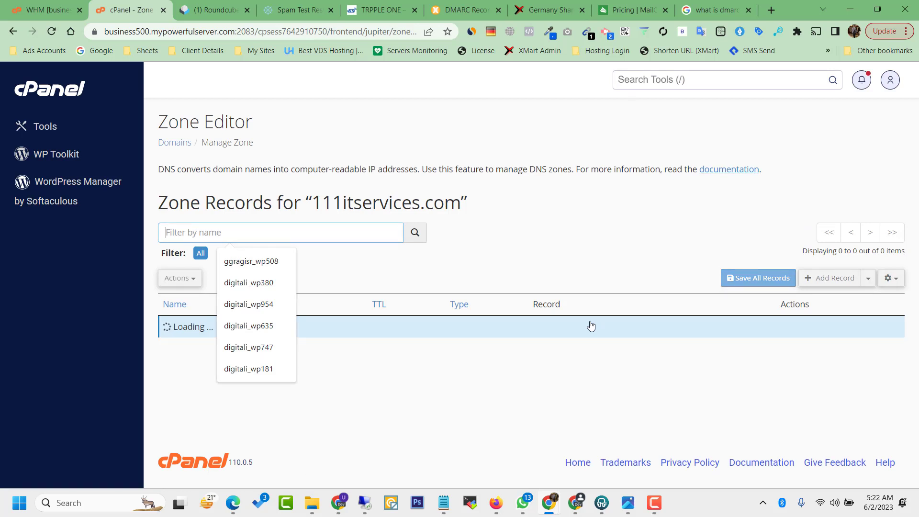
click(572, 255)
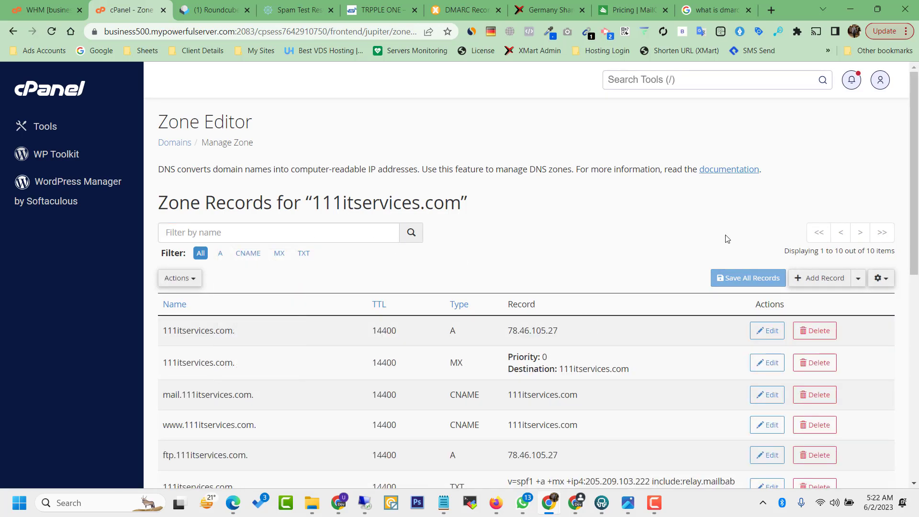
click(814, 278)
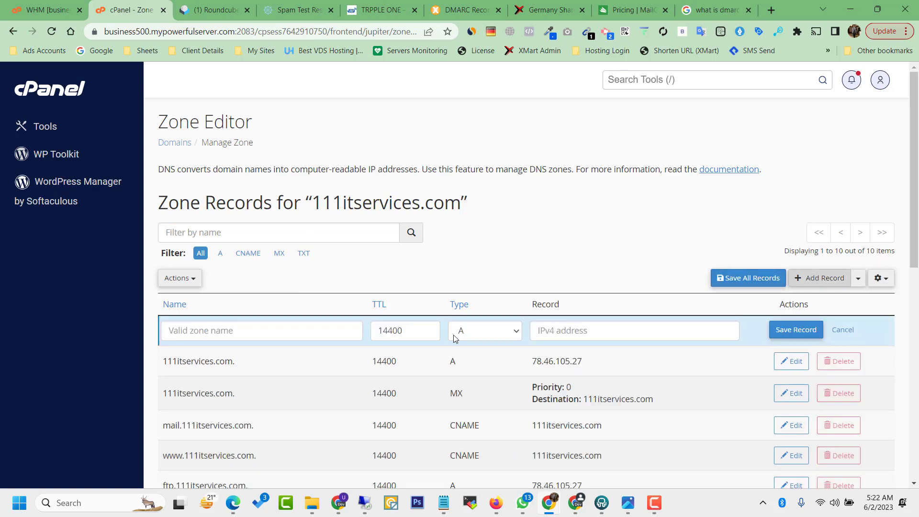
Step: Set the new record's type to TXT and name it _DMARC.111itservices.com
click(484, 332)
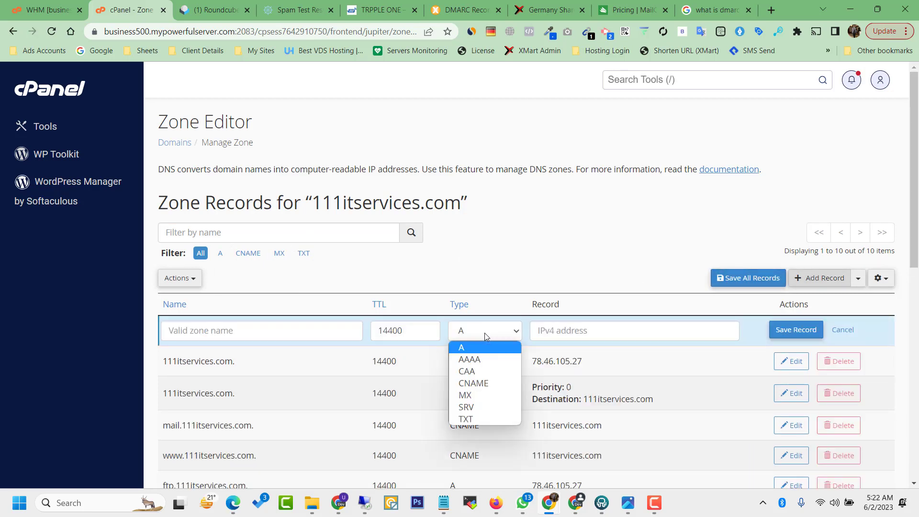
click(476, 420)
click(272, 339)
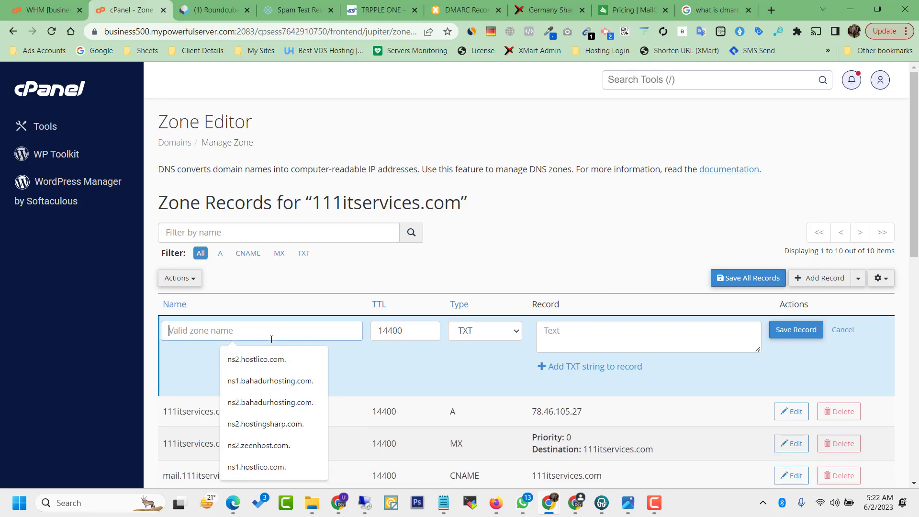
text(_DMARC.111itservices.com)
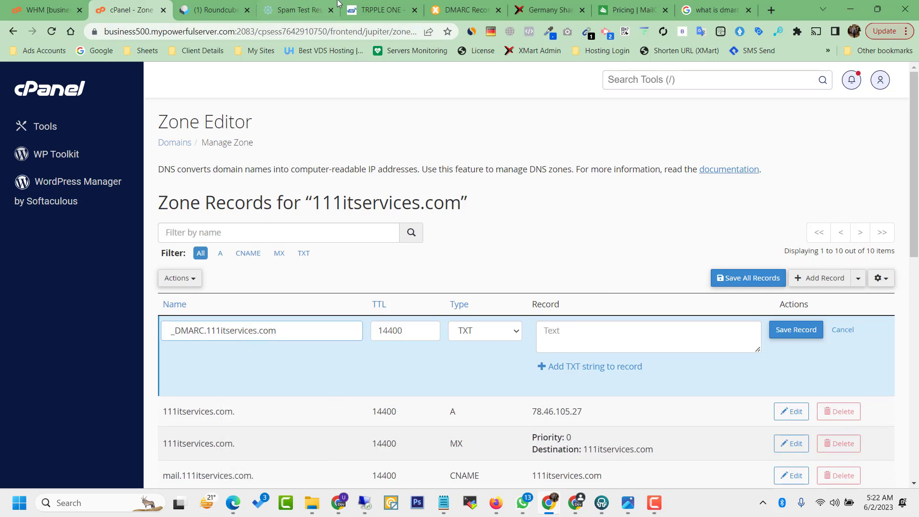
Step: Paste the generated quarantine DMARC value from MxToolbox and save the record
click(465, 10)
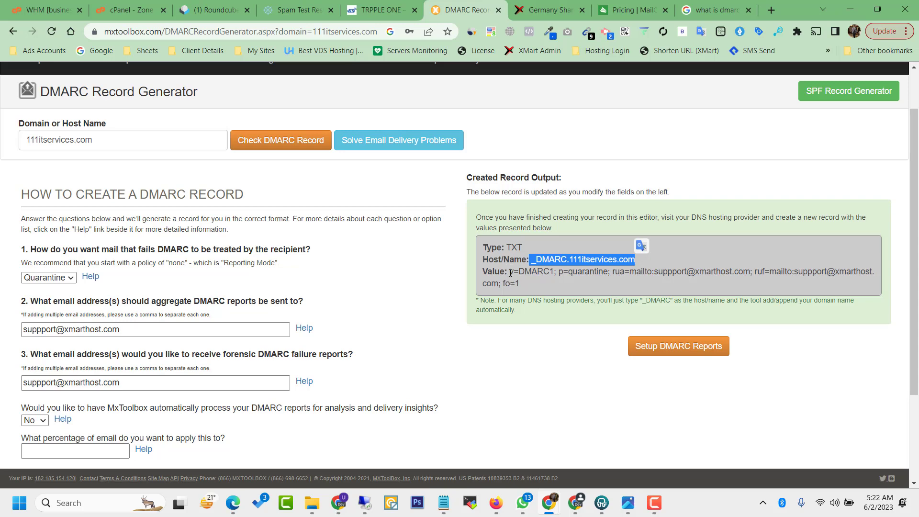
drag(510, 272, 530, 288)
key(ctrl+c)
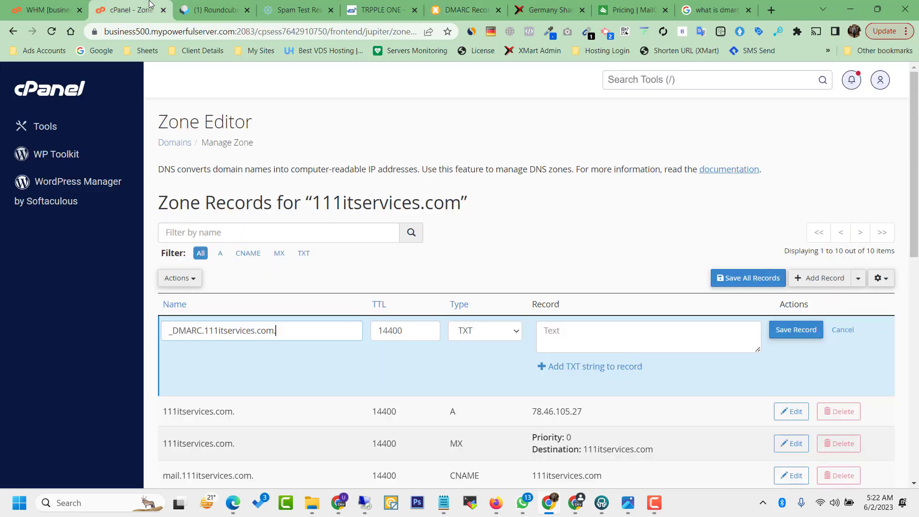
click(151, 7)
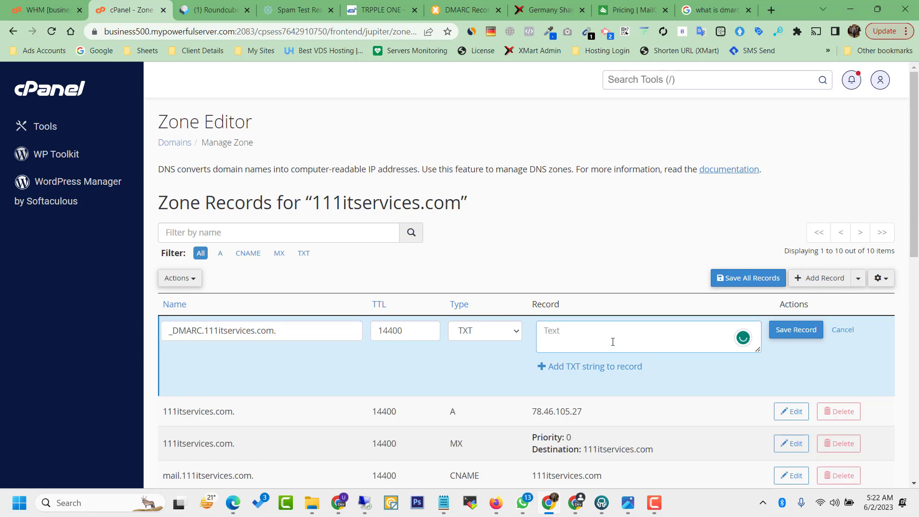
key(ctrl+v)
click(784, 331)
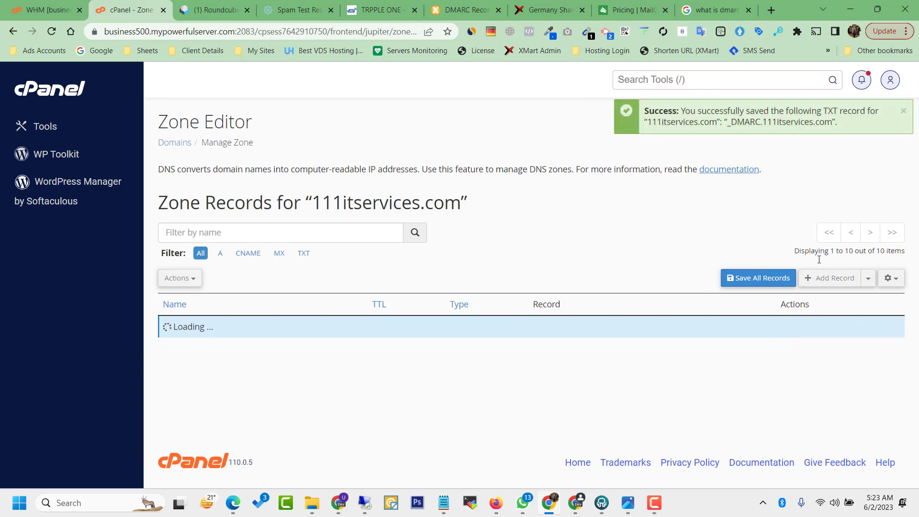
drag(918, 140, 917, 353)
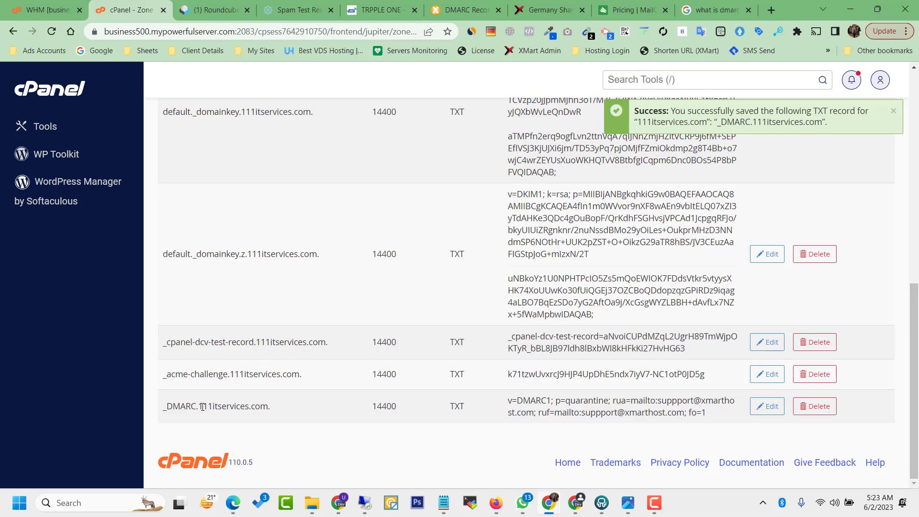
Step: Edit the _DMARC record to set Subdomain Policy Quarantine with AFRF reports, and save
click(767, 406)
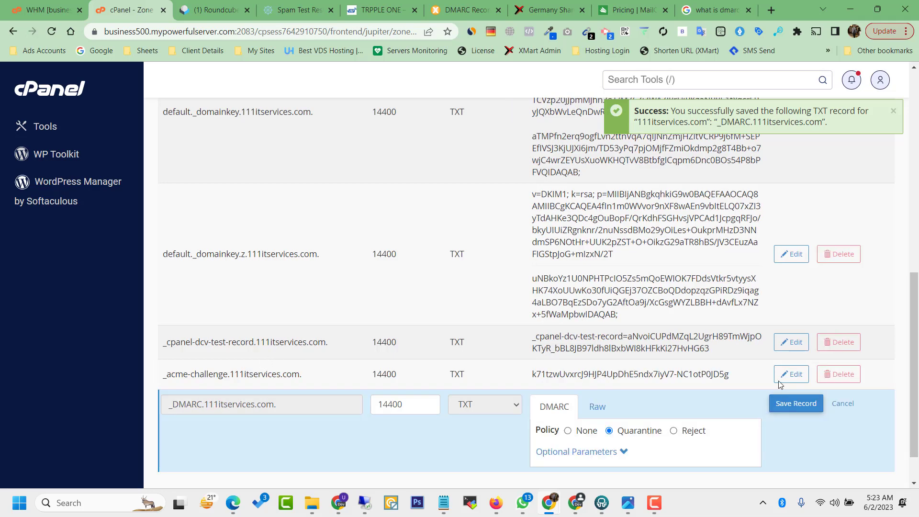
scroll(634, 402, down, 1)
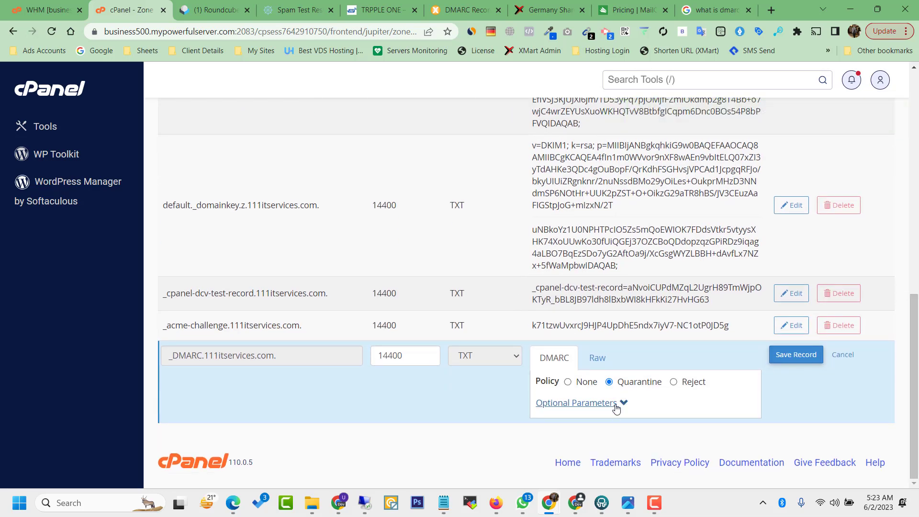
click(614, 404)
scroll(883, 325, down, 2)
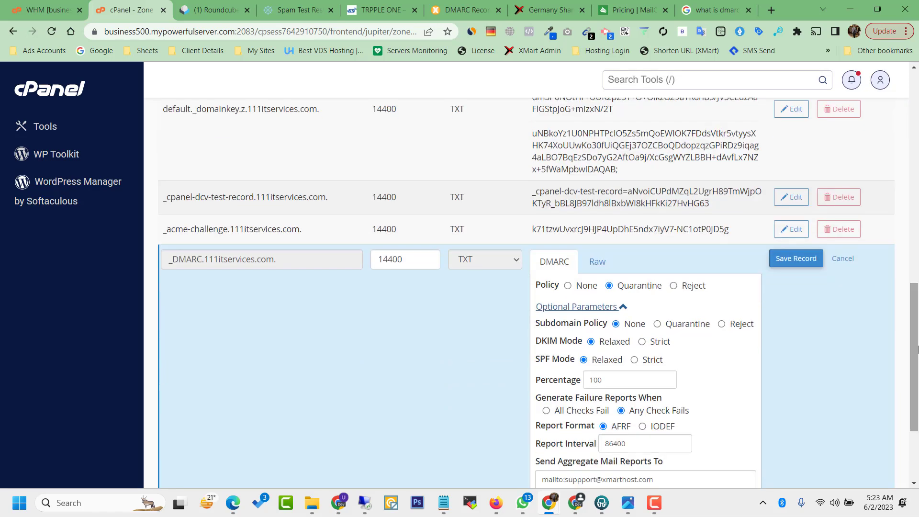
click(791, 196)
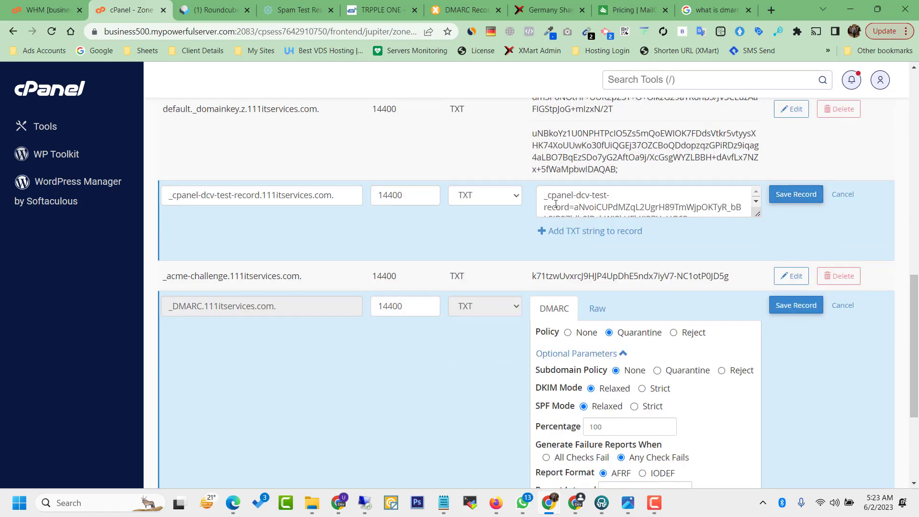
scroll(668, 217, down, 4)
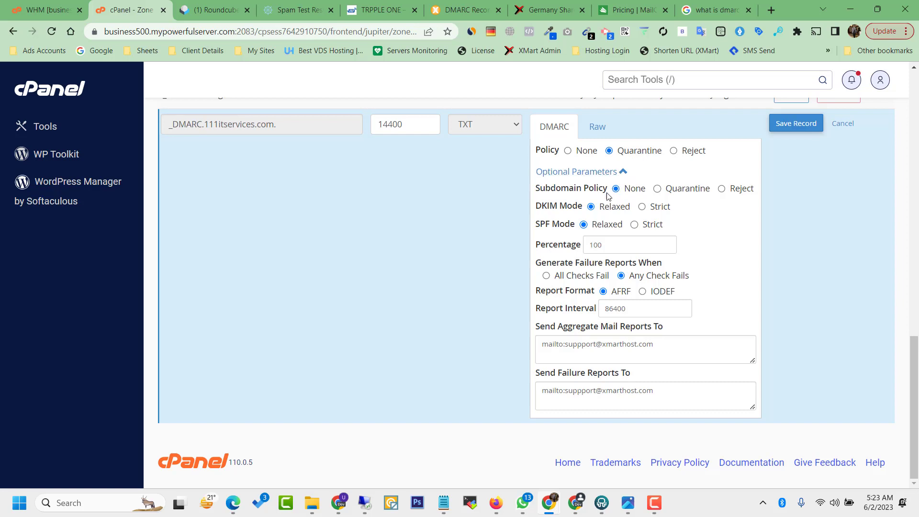
click(664, 190)
click(602, 291)
drag(540, 350, 673, 354)
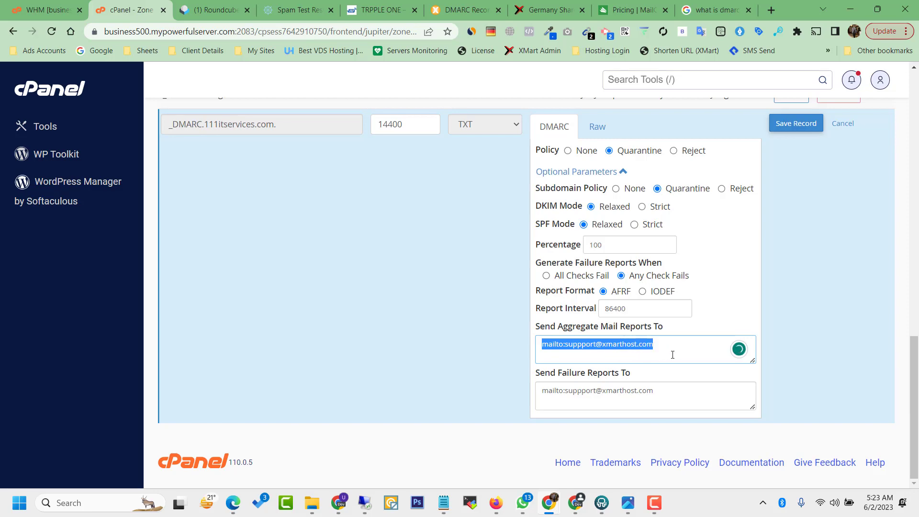
click(796, 123)
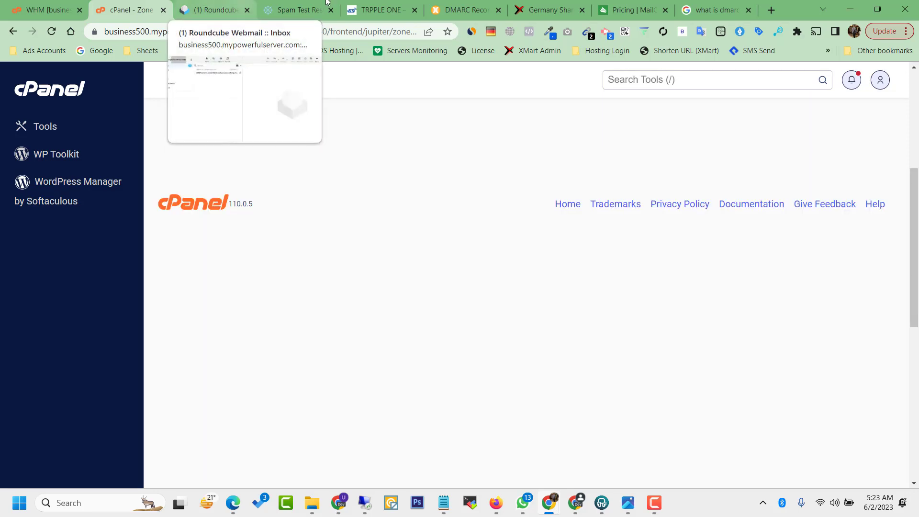
Step: Recheck 111itservices.com and confirm the current record lists p=quarantine, sp=quarantine, pct=100
click(456, 5)
click(331, 211)
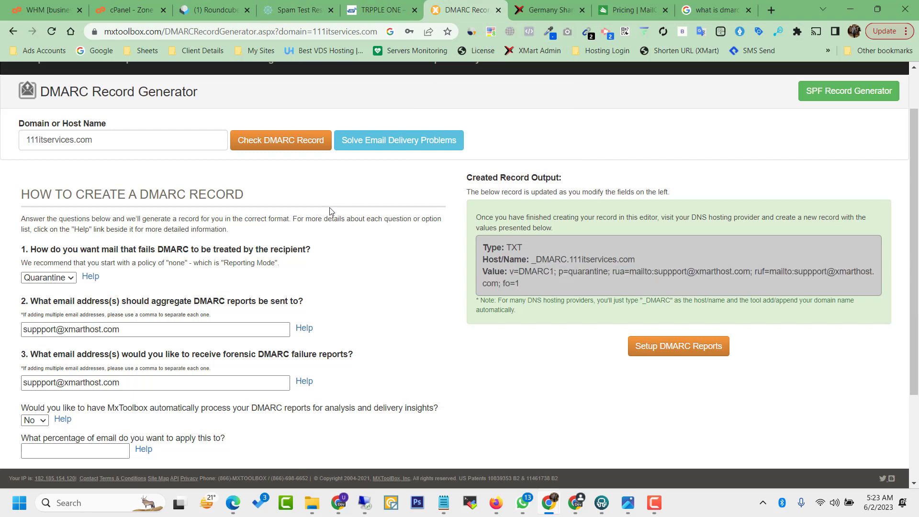
click(270, 141)
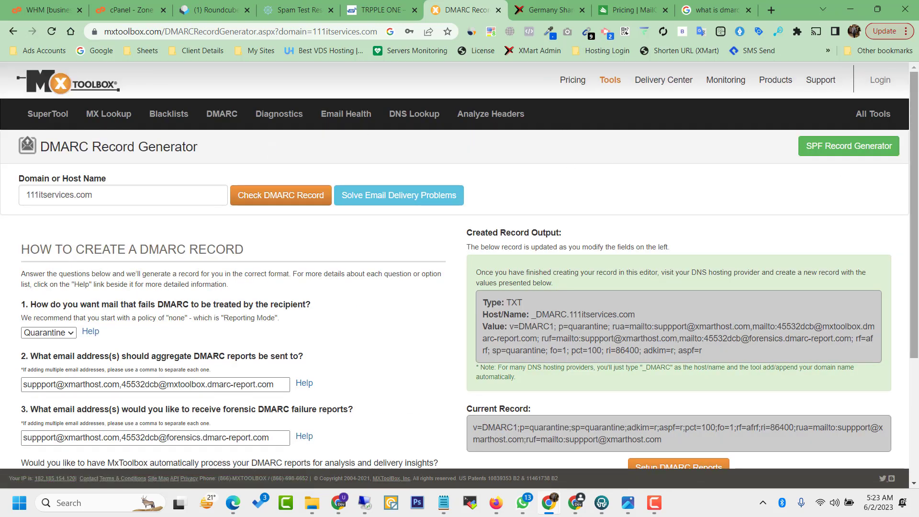
drag(916, 218, 917, 294)
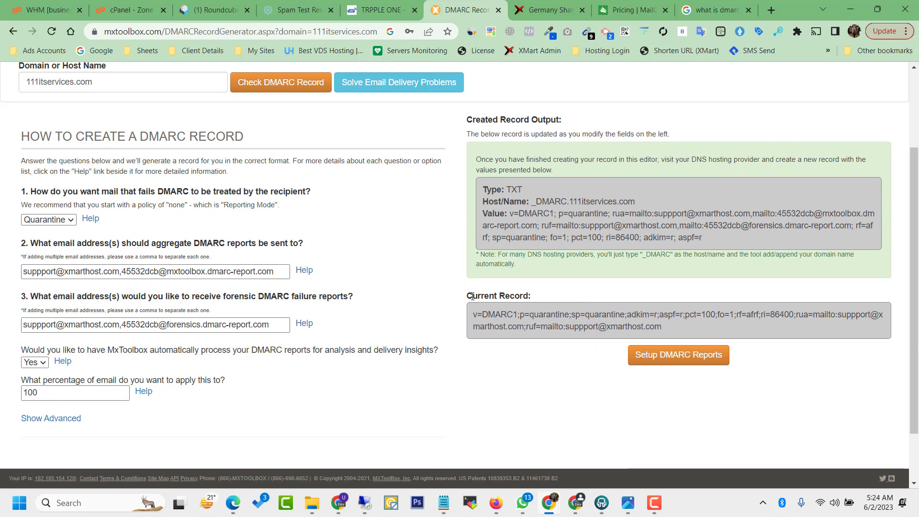
drag(471, 295, 538, 298)
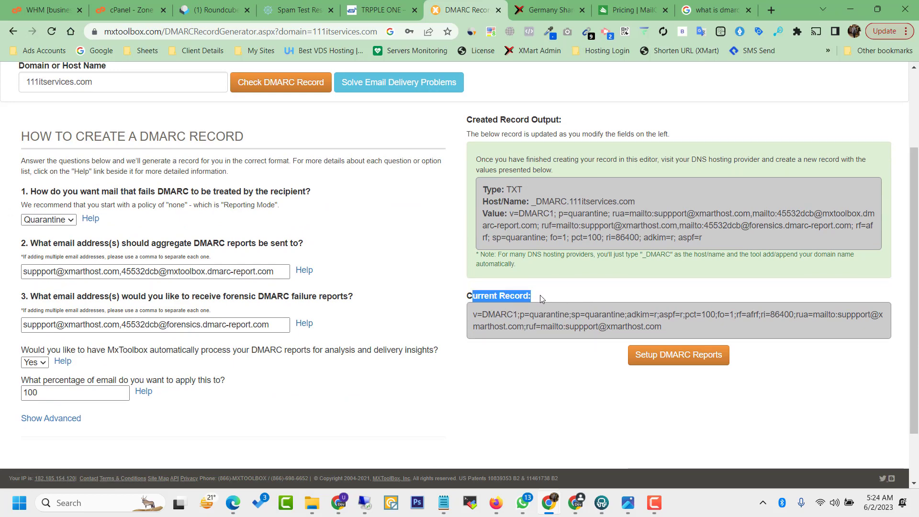
click(540, 305)
triple_click(541, 311)
click(542, 311)
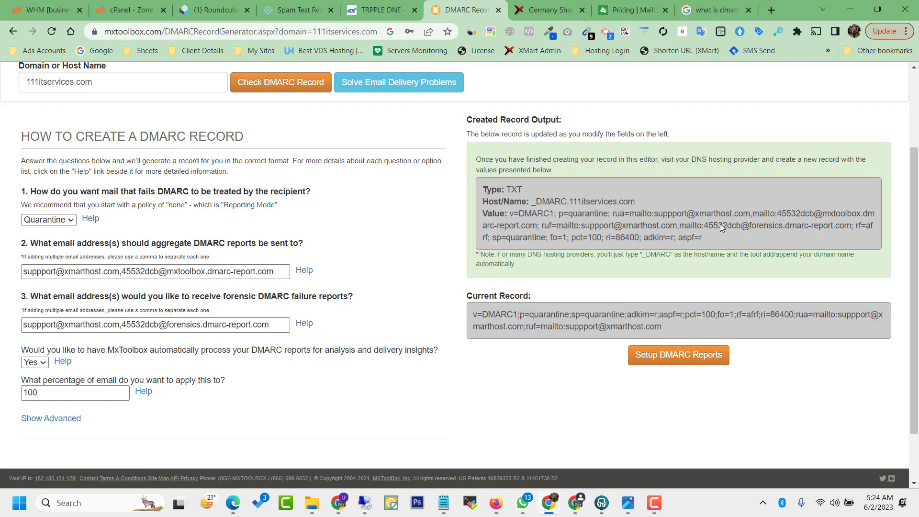
scroll(722, 227, up, 3)
triple_click(127, 202)
key(ctrl+c)
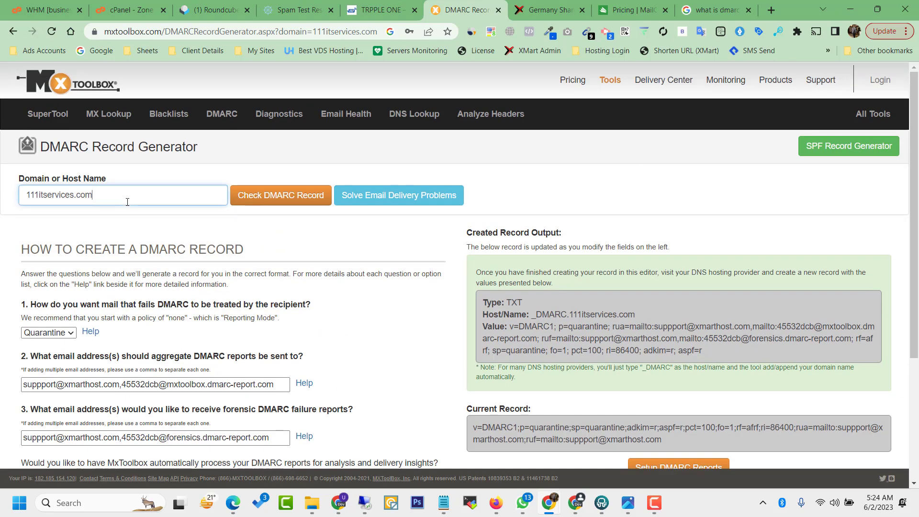
Step: Run an MX lookup on 111itservices.com in the MxToolbox SuperTool
key(BackSpace)
click(50, 117)
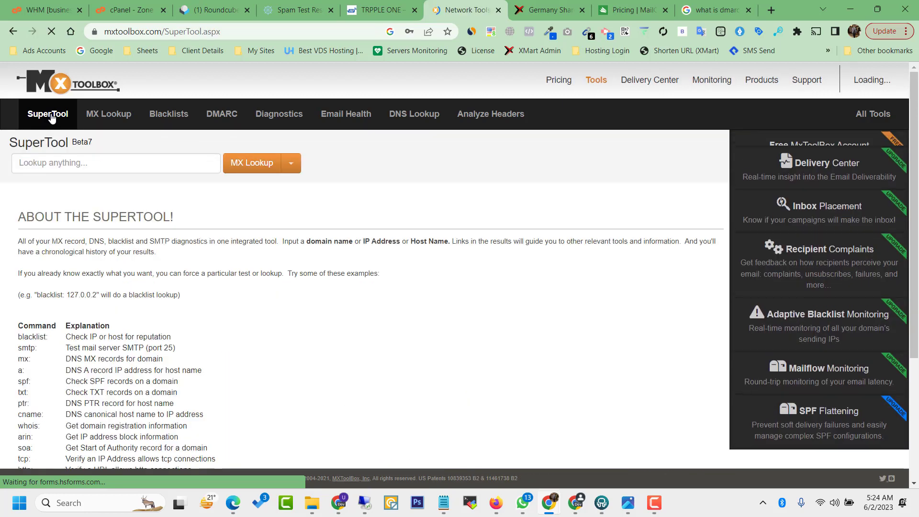
click(124, 164)
key(ctrl+v)
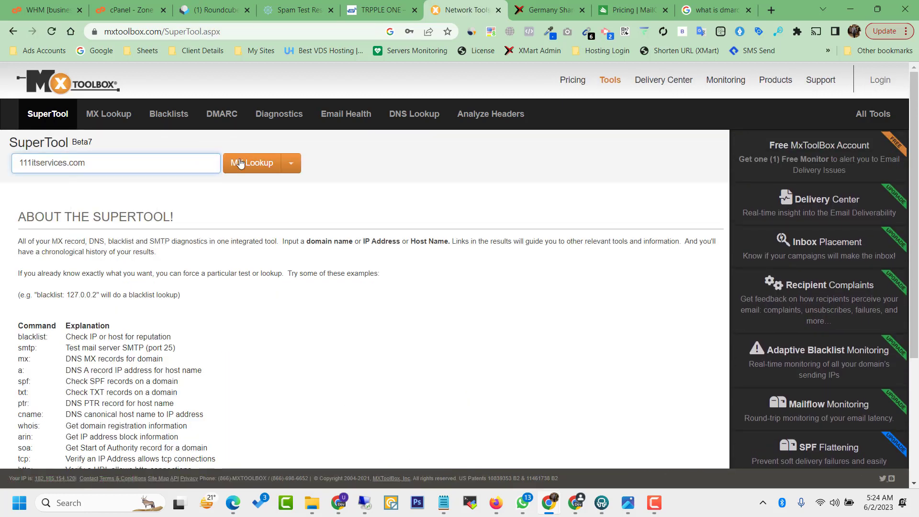
click(256, 164)
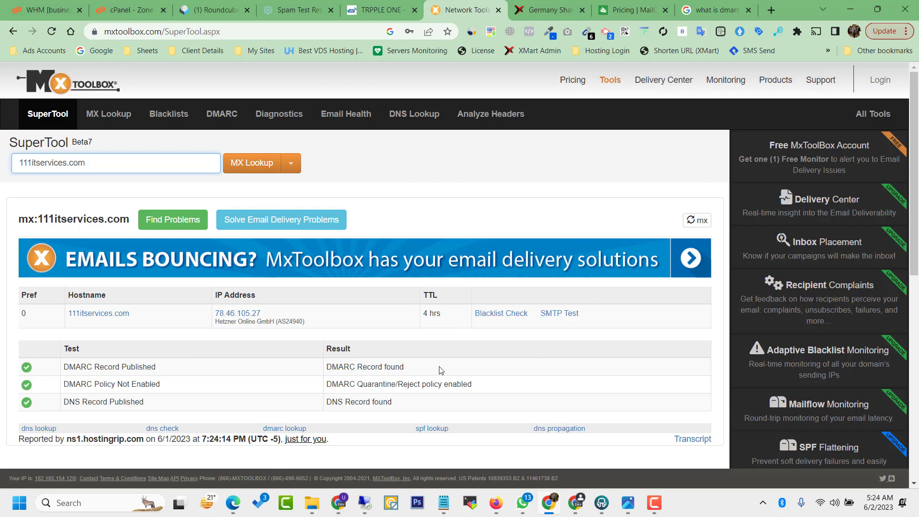
Step: Confirm the DMARC record shows the Quarantine/Reject policy enabled, then go back to cPanel's zone records
drag(356, 388, 472, 390)
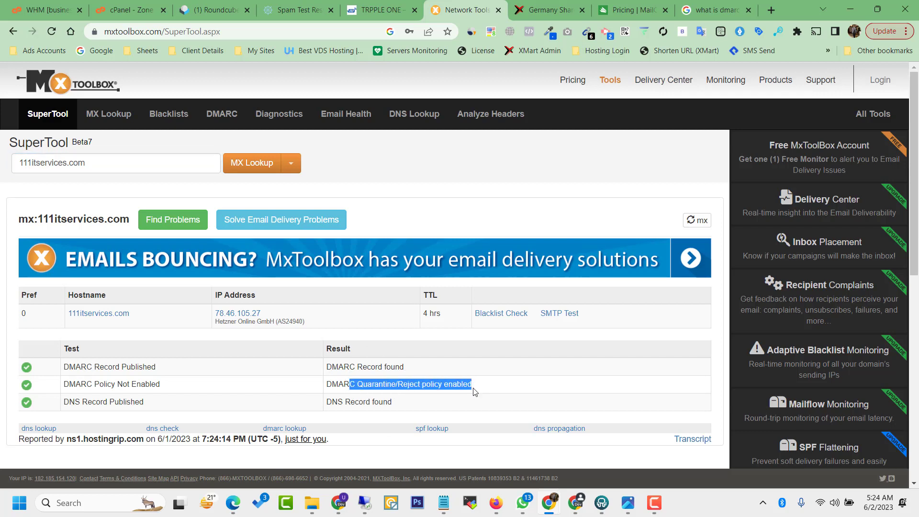
click(472, 390)
drag(915, 235, 914, 96)
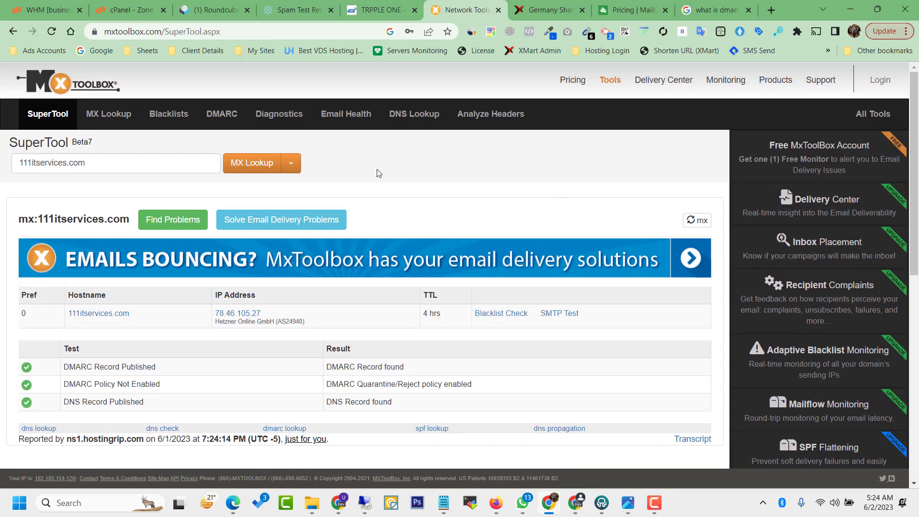
click(216, 10)
click(144, 9)
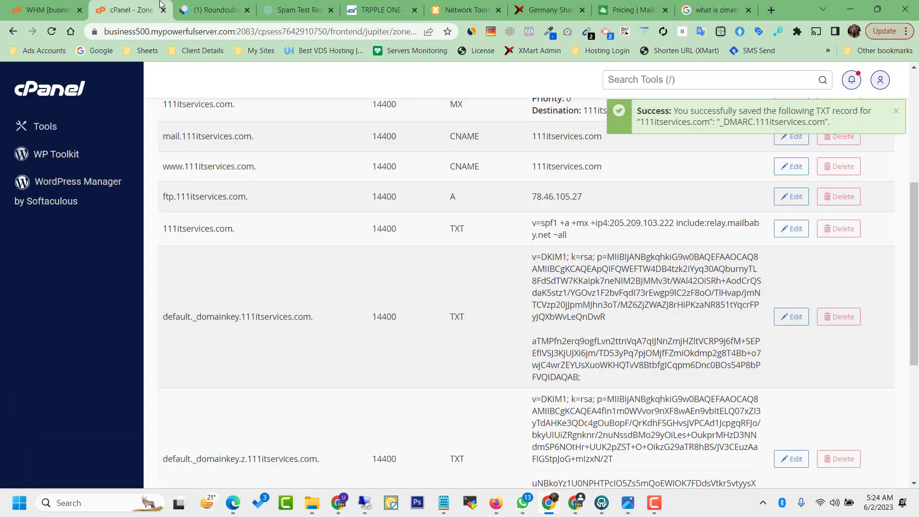
Step: Bring up the Roundcube webmail inbox holding the single cPanel message
click(215, 8)
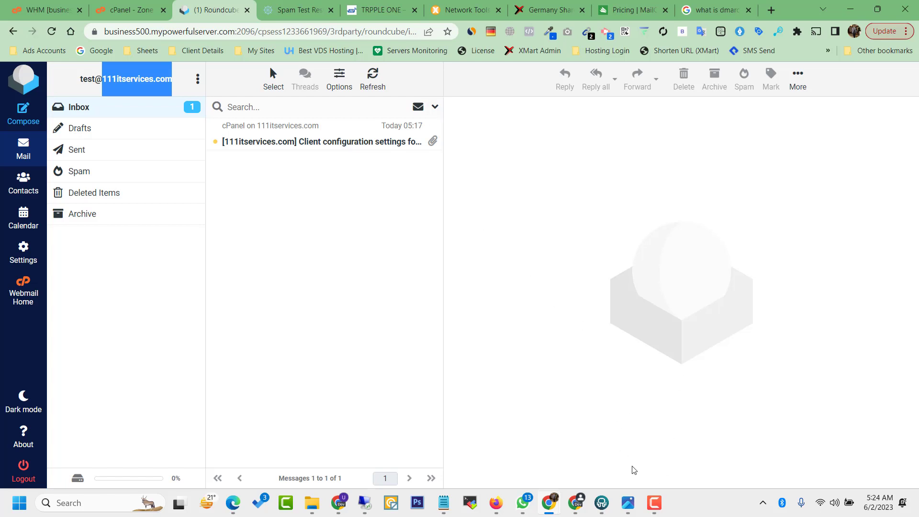
mouse_move(657, 506)
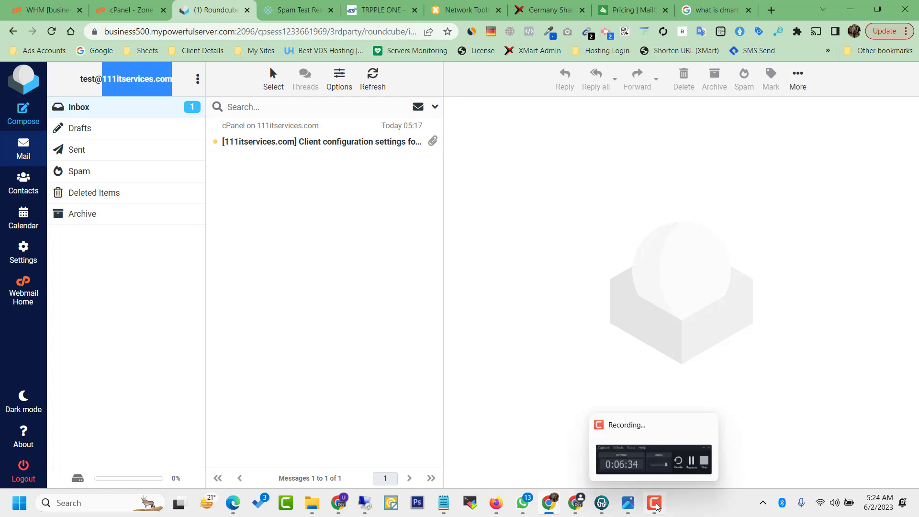
click(657, 506)
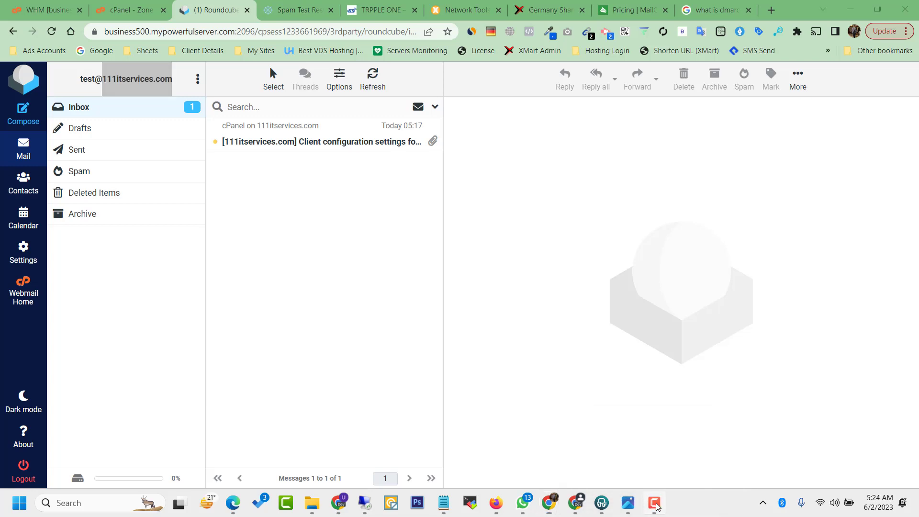